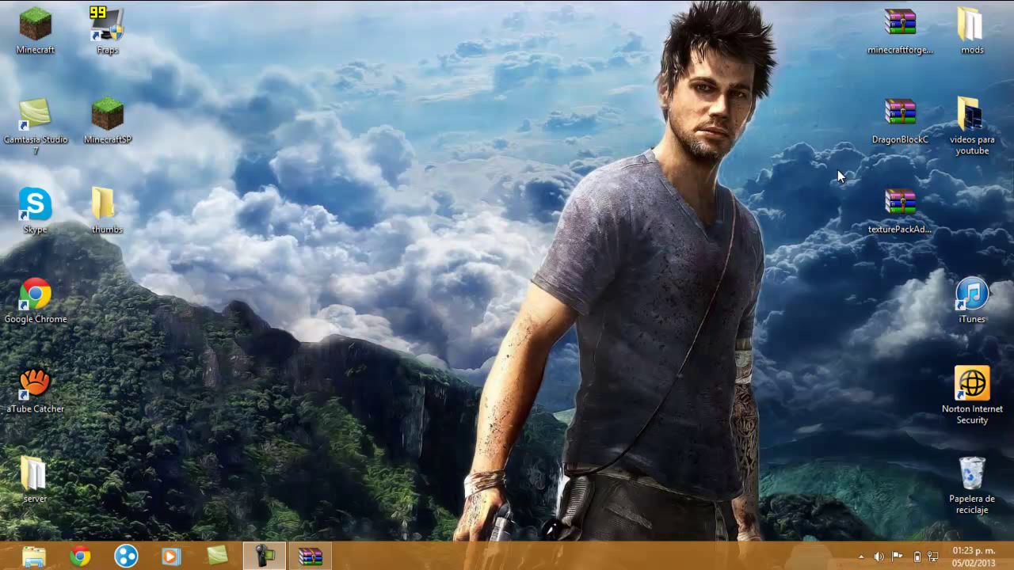
Step: Close the WinRAR window that is still running
left_click(900, 202)
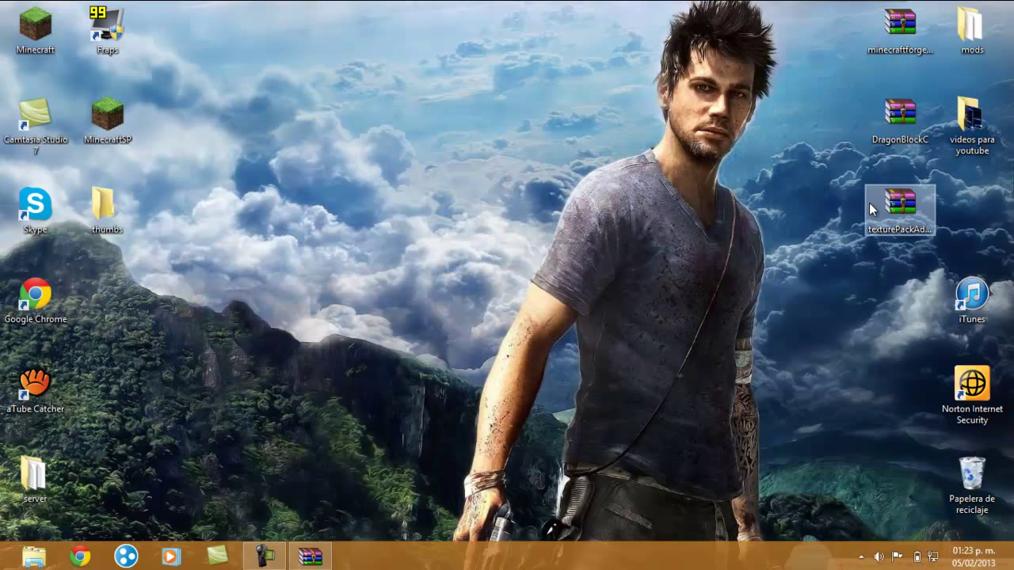
left_click(852, 186)
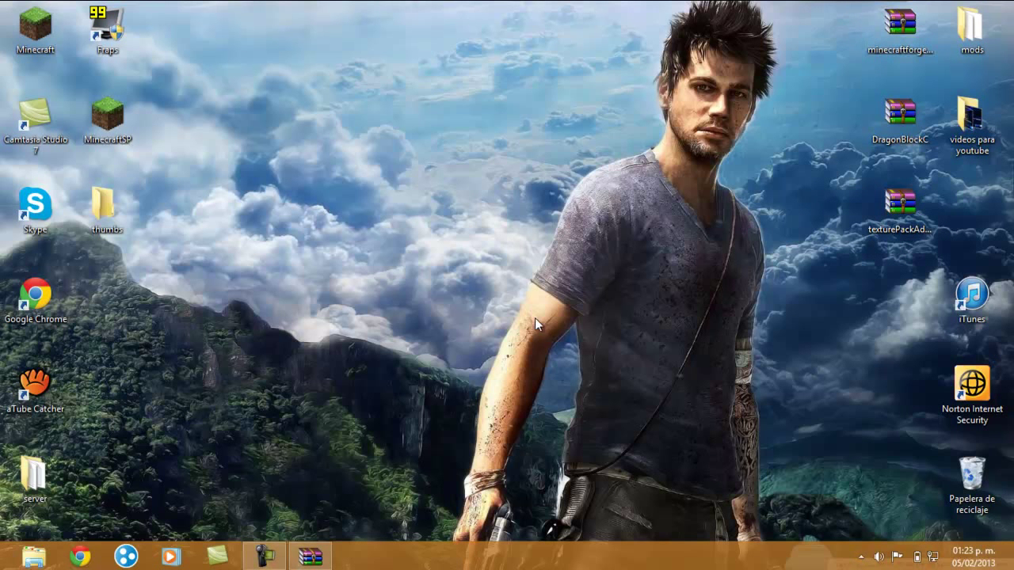
right_click(321, 559)
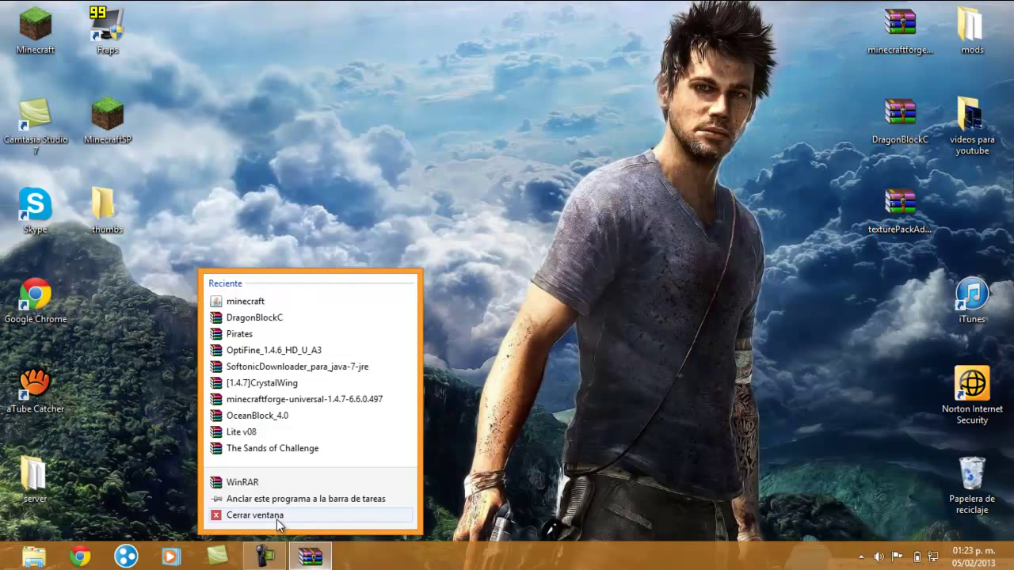
left_click(279, 519)
Step: Search the installed apps for "ejecutar" and launch the Run dialog
mouse_move(965, 311)
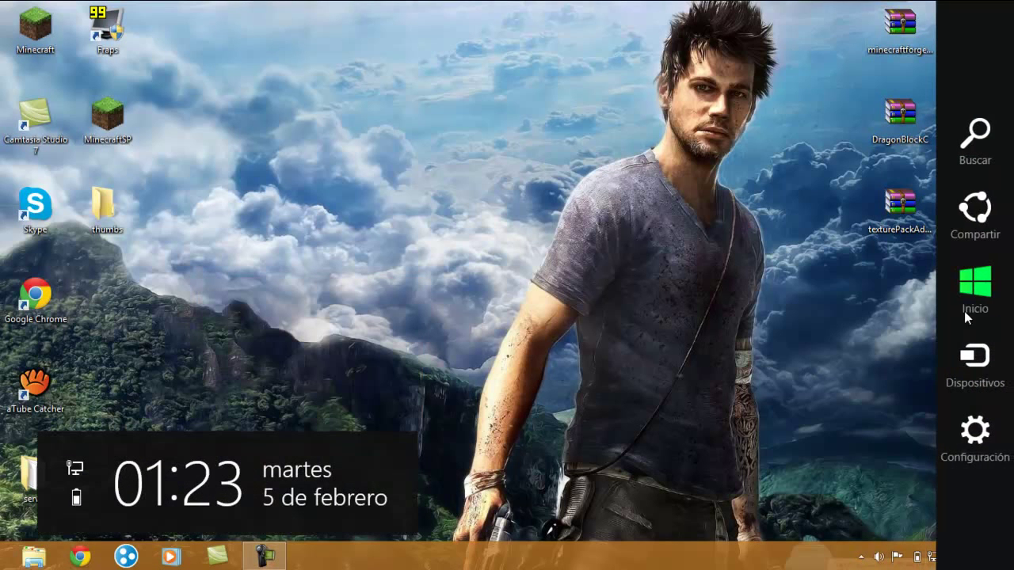
left_click(973, 141)
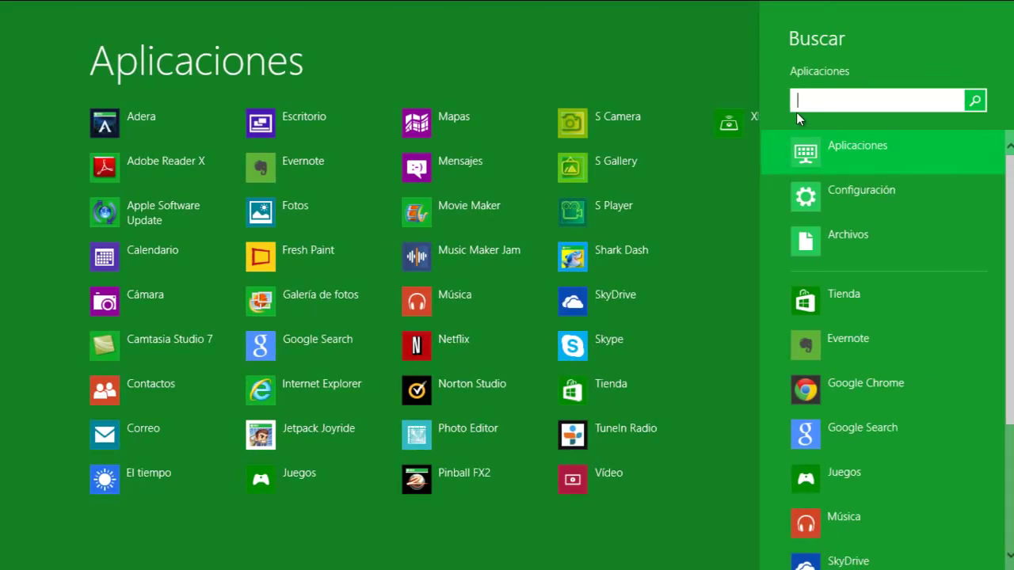
type("ejec")
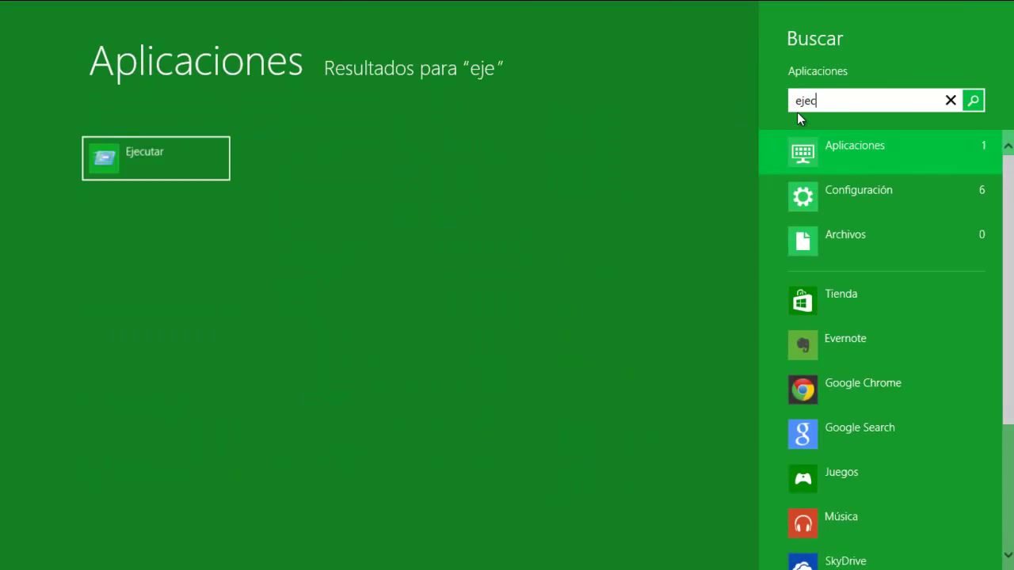
type("utar")
key("Return")
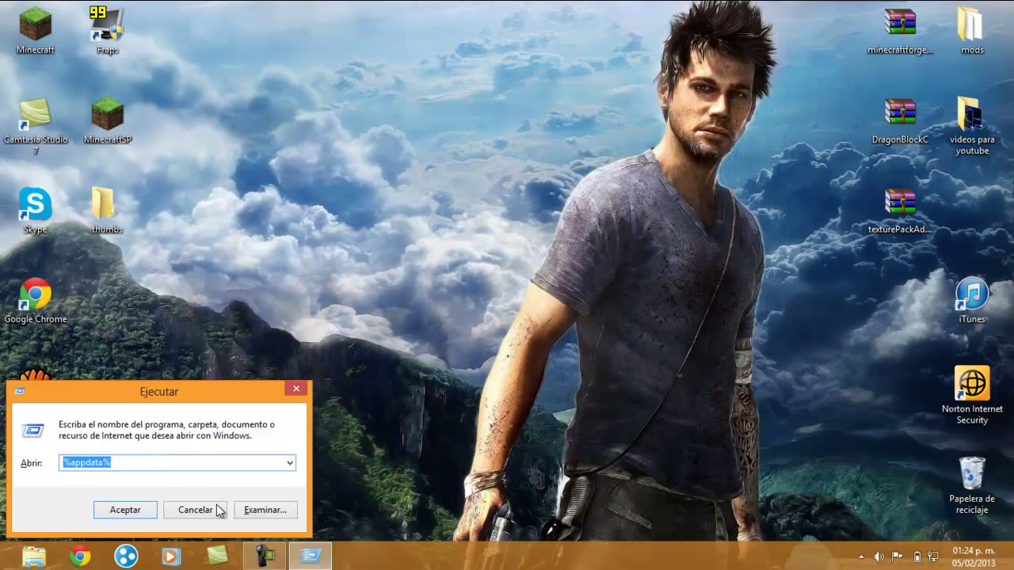
Step: Open the %appdata% location and go into the .minecraft\bin folder
left_click(110, 511)
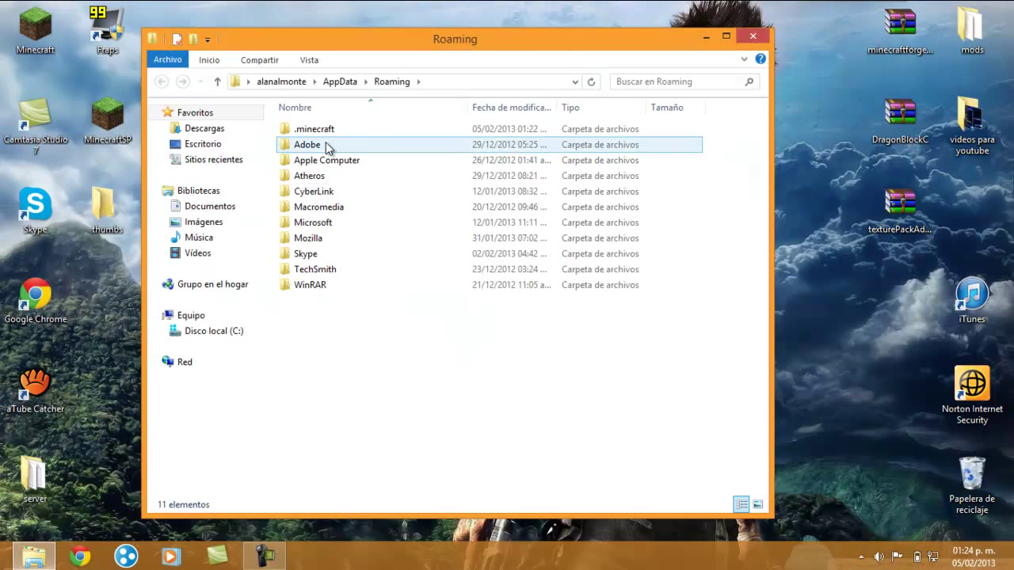
double_click(331, 130)
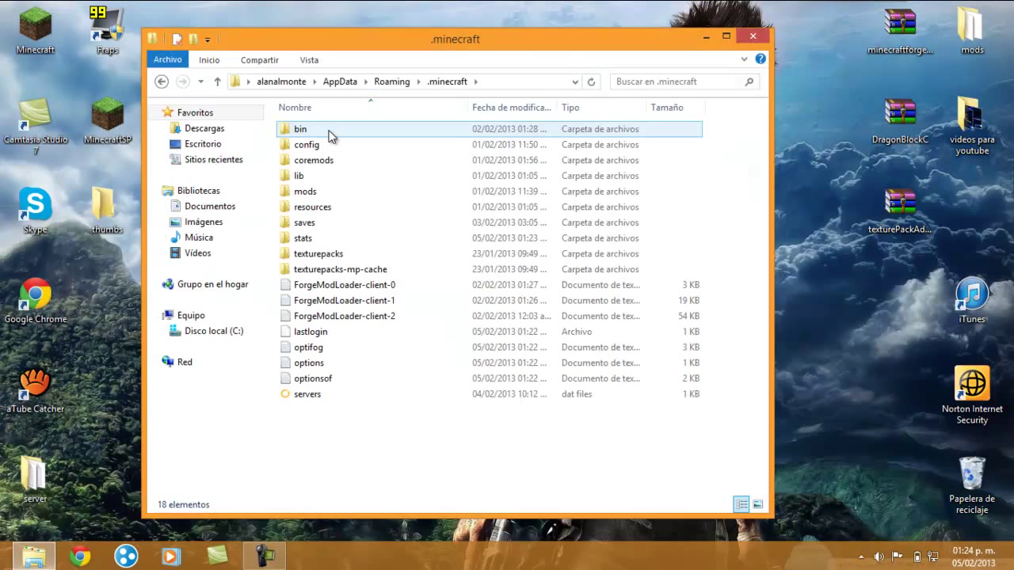
double_click(331, 133)
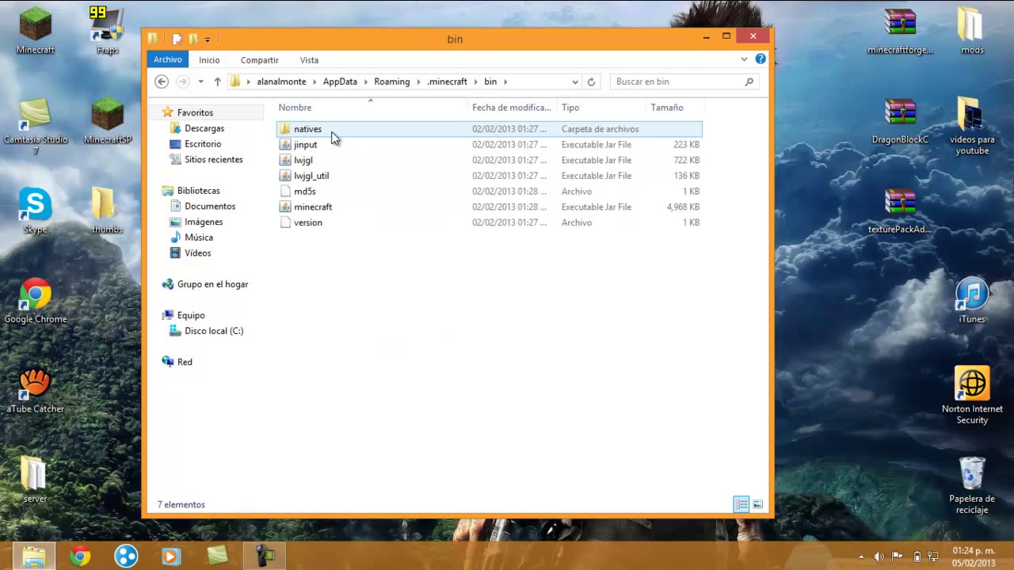
Step: Open the minecraft jar file in the bin folder with WinRAR
right_click(335, 206)
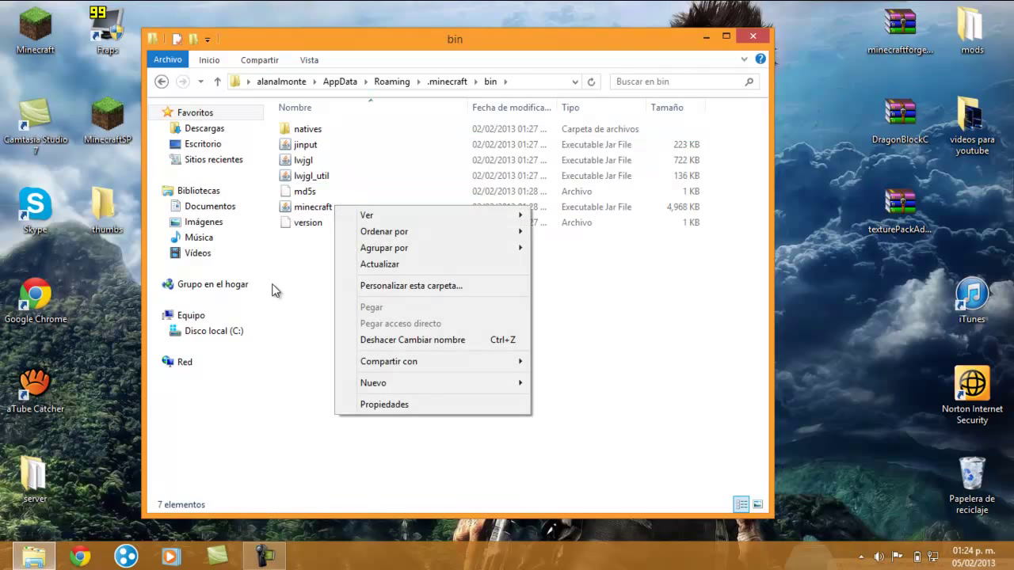
left_click(277, 288)
right_click(297, 207)
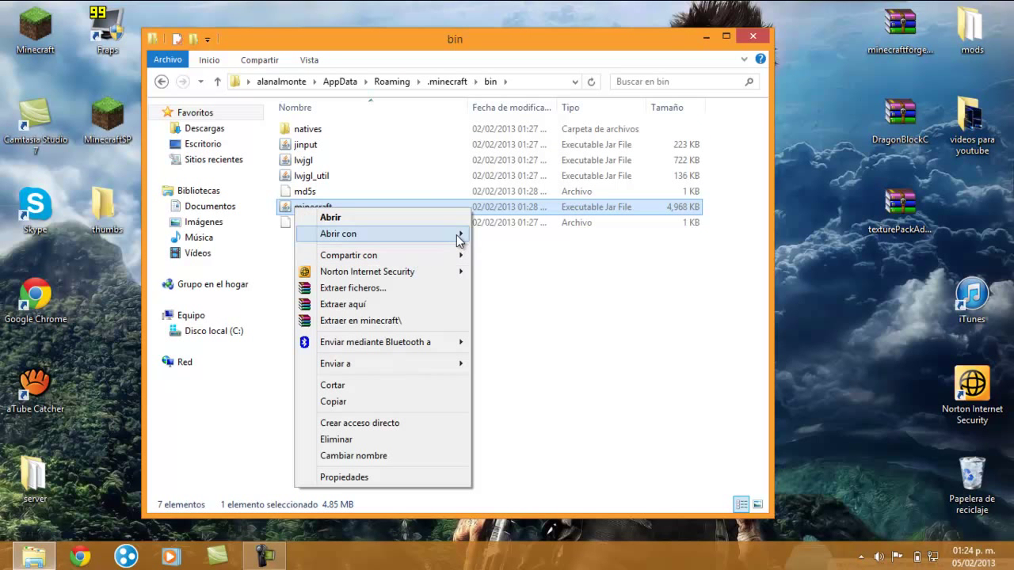
mouse_move(460, 234)
left_click(508, 251)
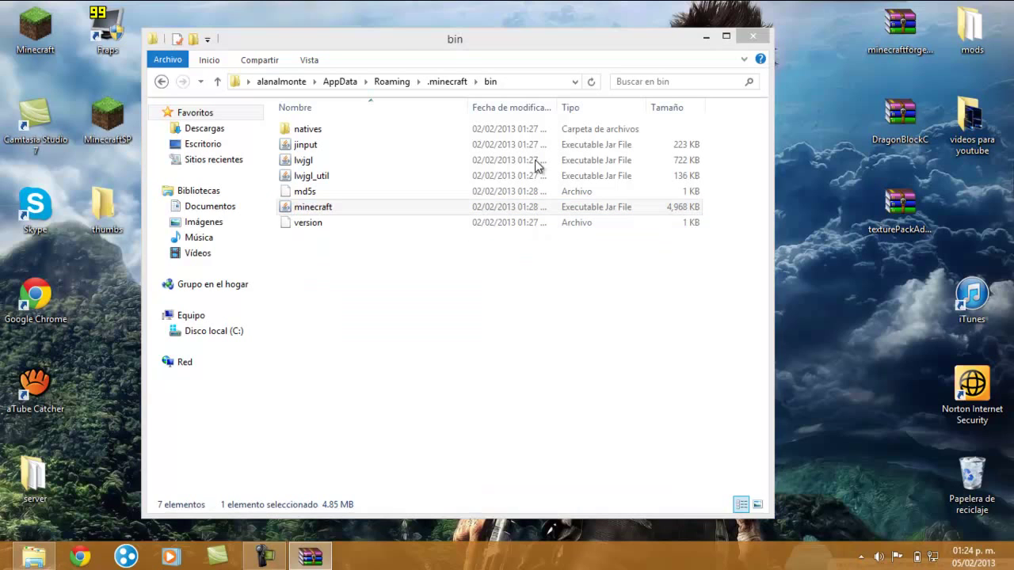
Step: Close the bin folder window and dock the minecraft.jar archive to the left half of the screen, dismissing the licence reminder
left_click(758, 36)
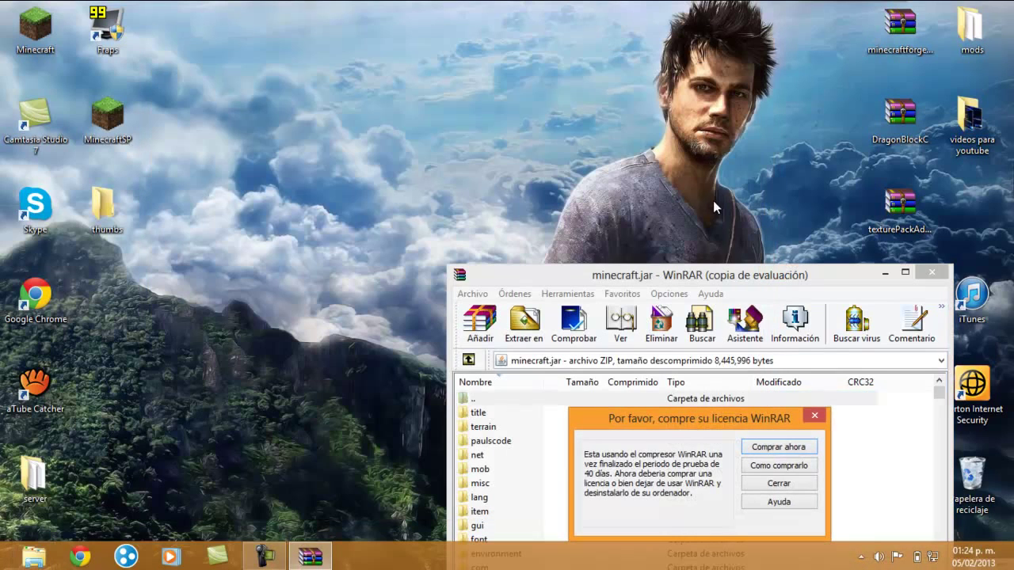
left_click(778, 483)
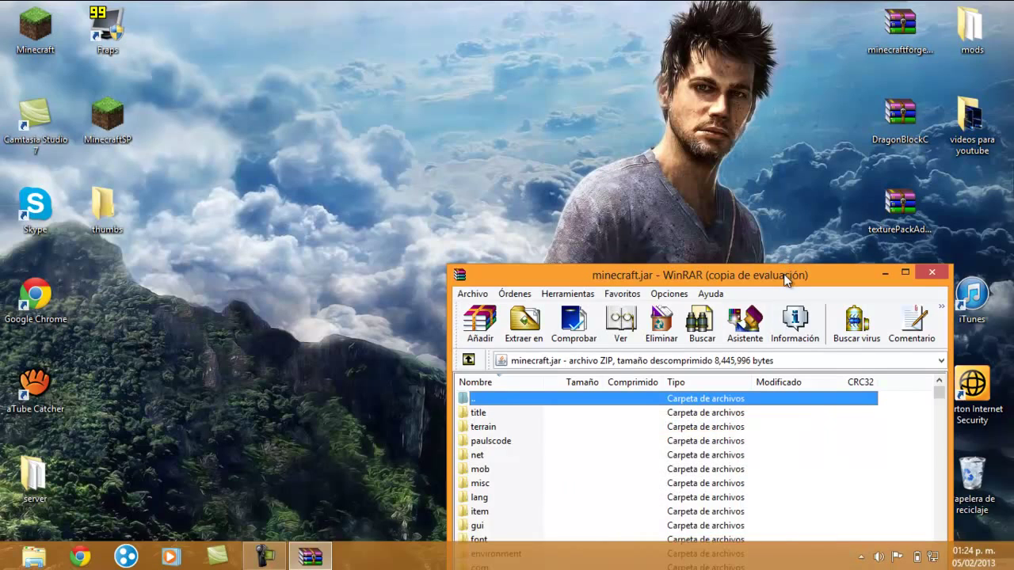
left_click_drag(785, 277, 0, 40)
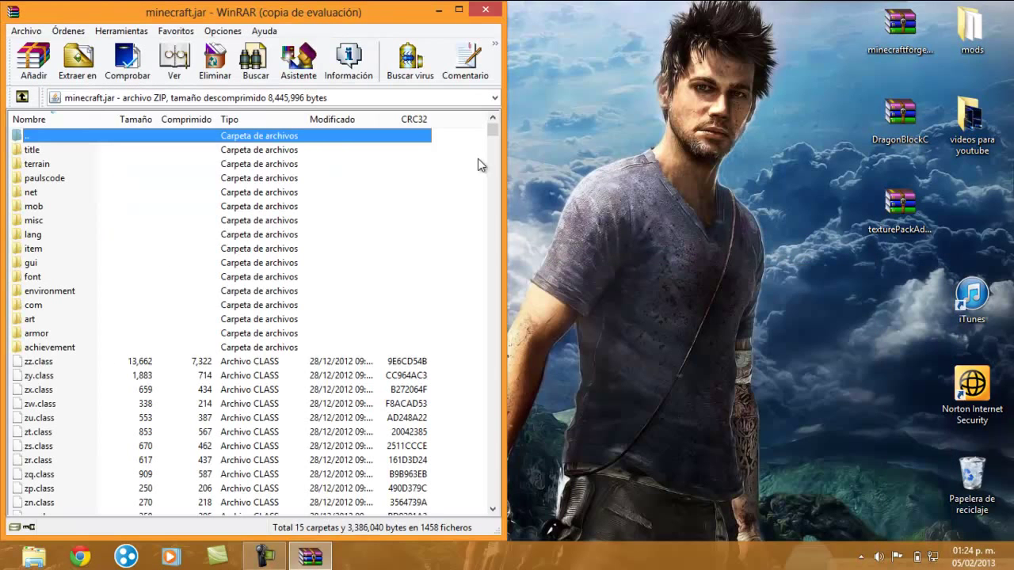
Step: Open the minecraftforge-universal-1.4.7-6.6.0.497 archive from the desktop and dock it to the right half of the screen
left_click(913, 28)
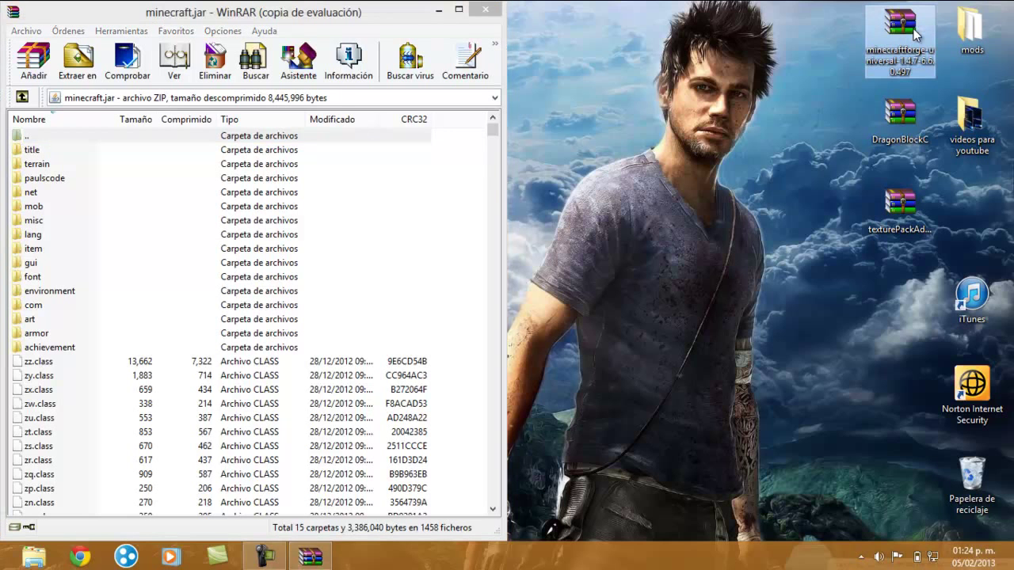
double_click(914, 29)
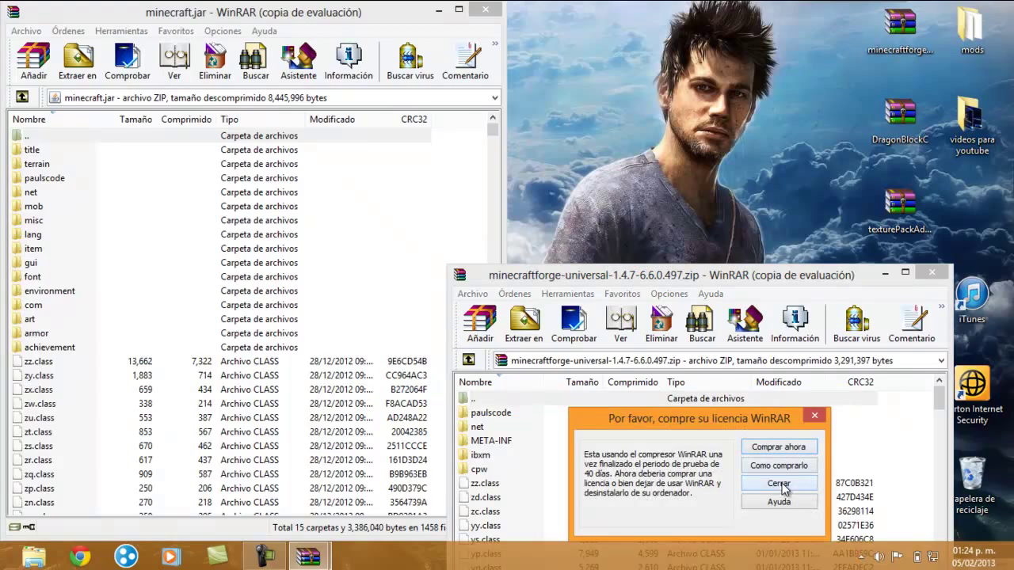
left_click(779, 484)
left_click_drag(806, 271, 1013, 49)
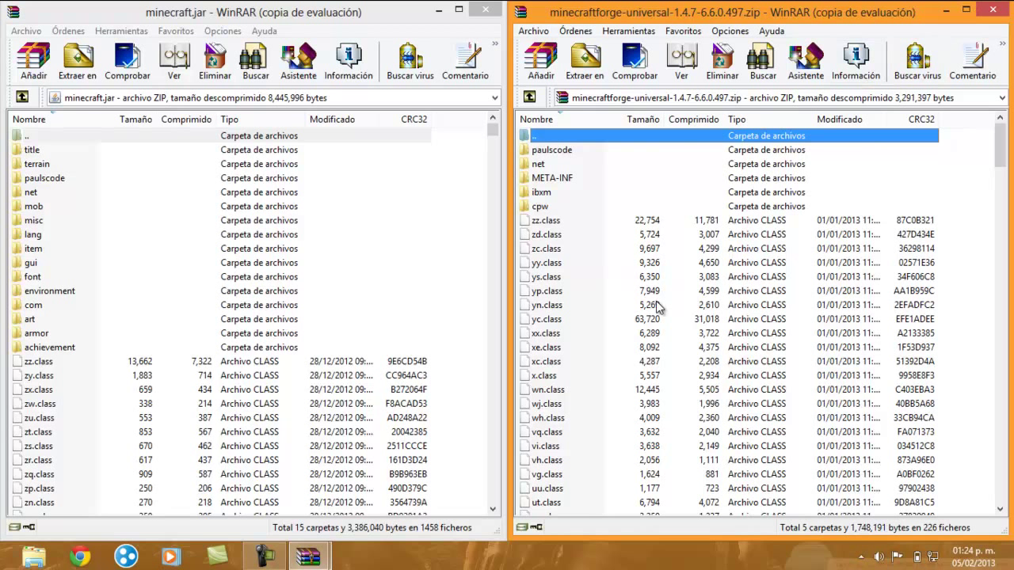
Step: Copy all files and folders of the Forge archive into minecraft.jar, using ZIP format and the Añadir y reemplazar mode
key("ctrl+a")
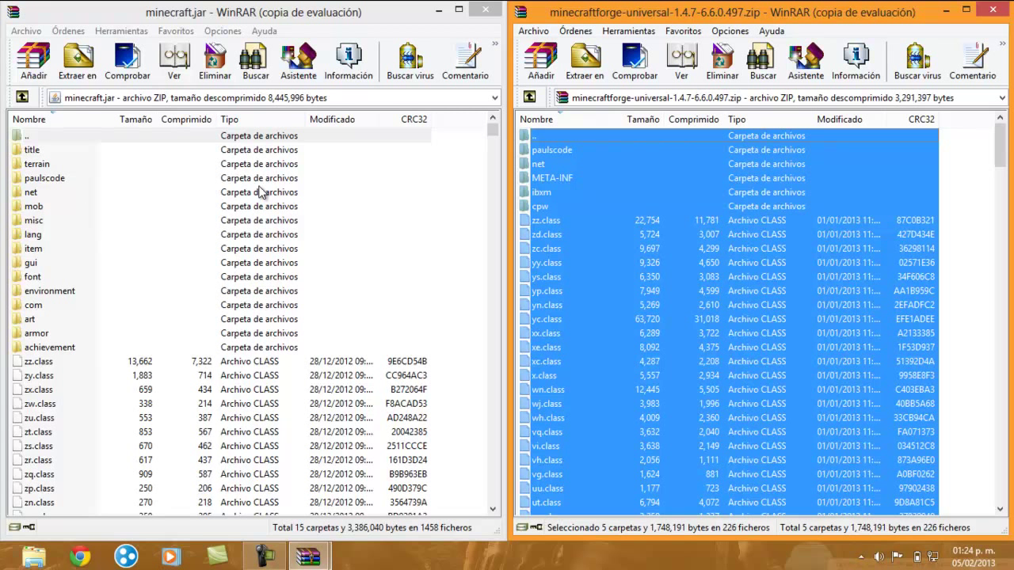
left_click_drag(712, 260, 323, 329)
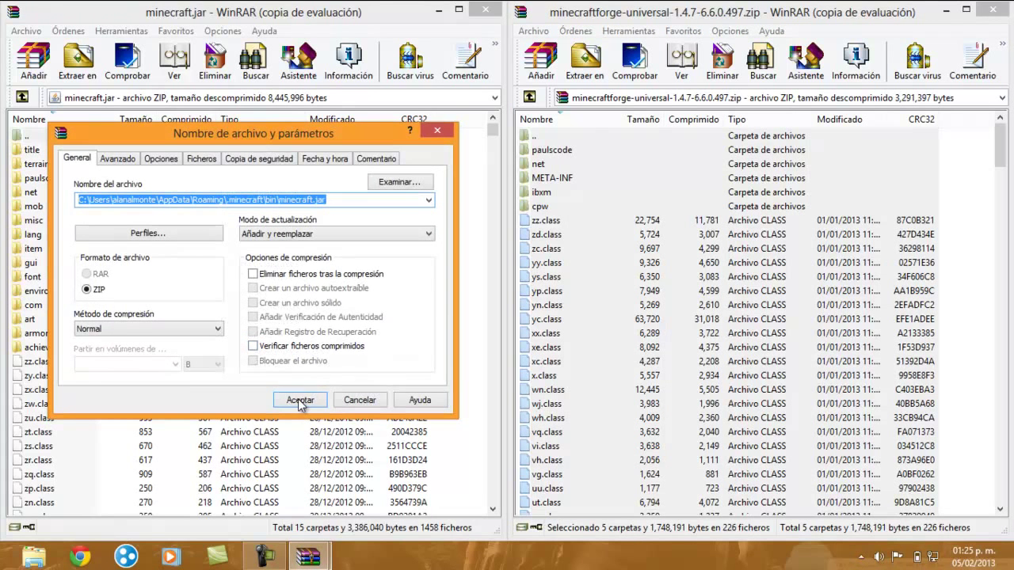
left_click(299, 401)
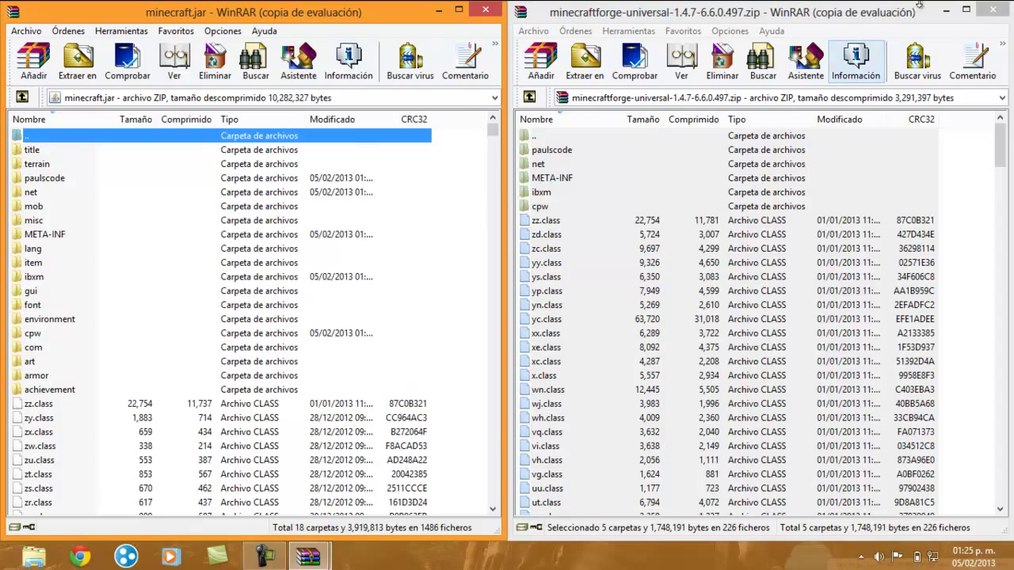
Step: Close the Forge archive and the minecraft.jar archive
left_click(996, 10)
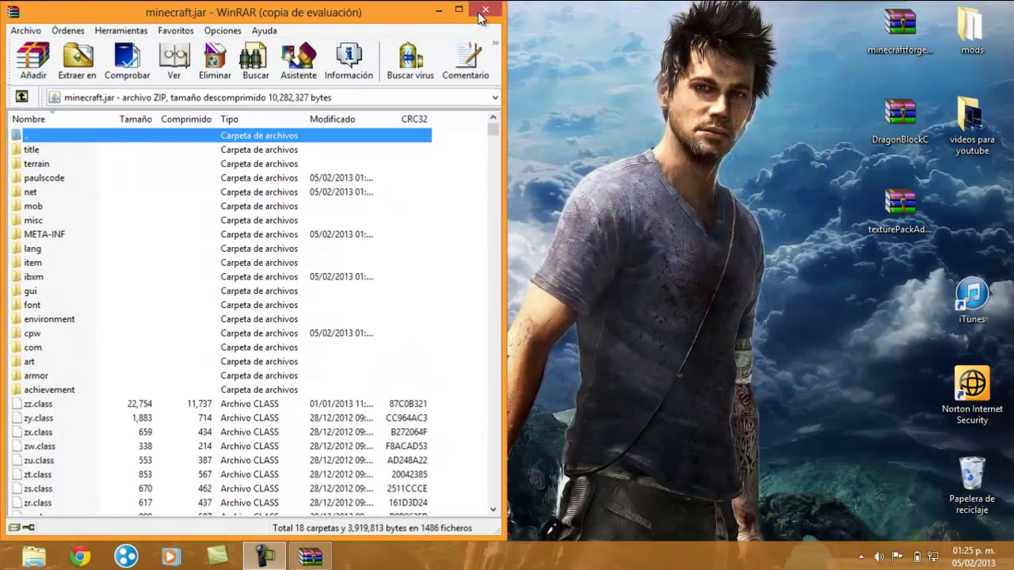
left_click(486, 9)
left_click_drag(439, 98, 710, 285)
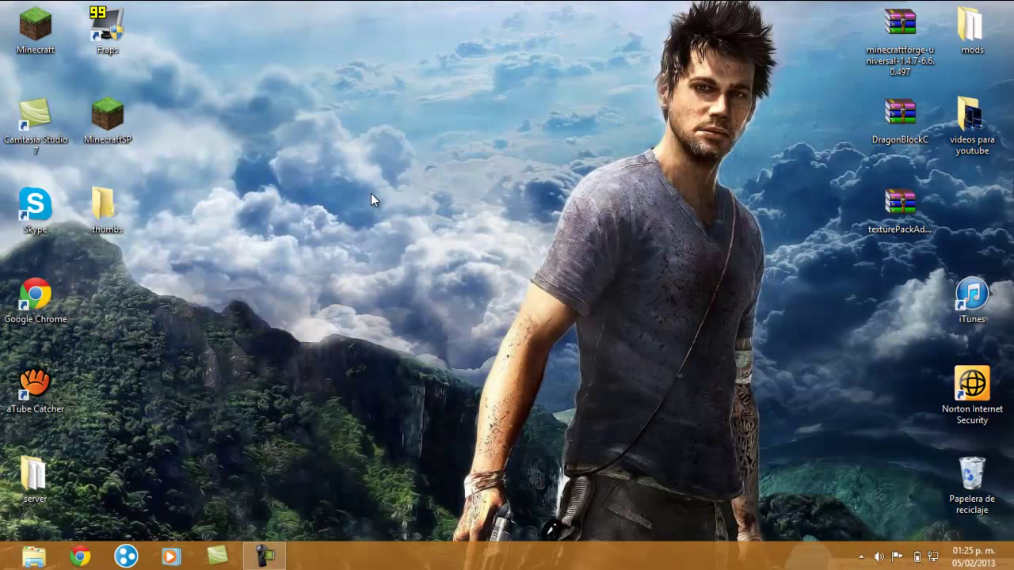
Step: Start the Minecraft launcher and log in with the saved account to load the game with Forge
left_click(17, 46)
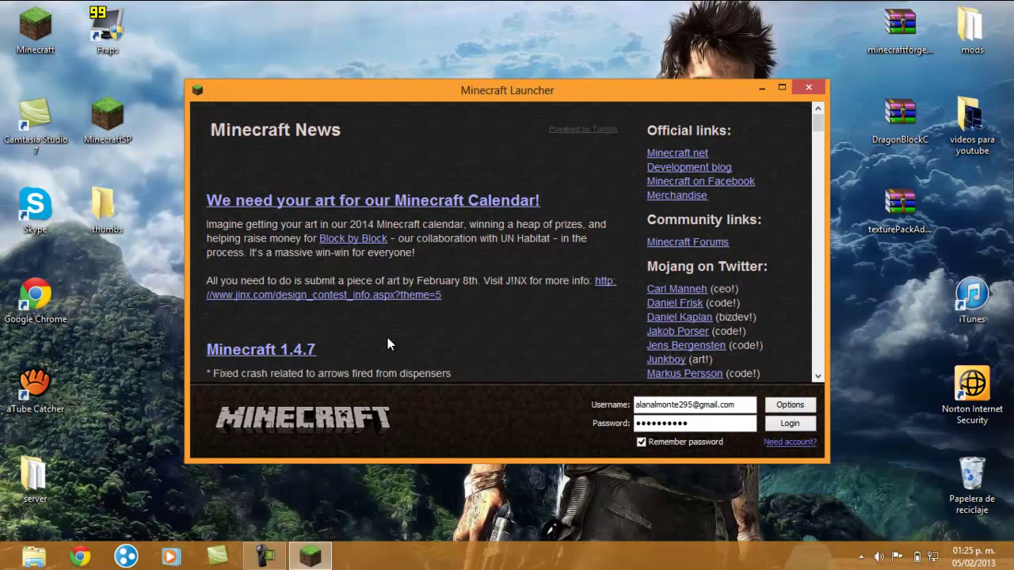
left_click(790, 424)
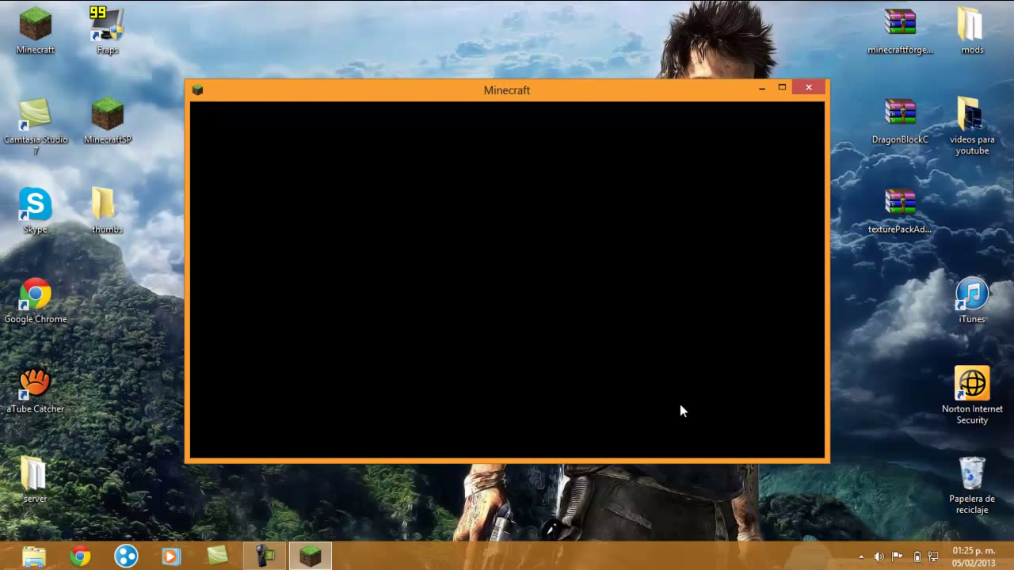
left_click(270, 557)
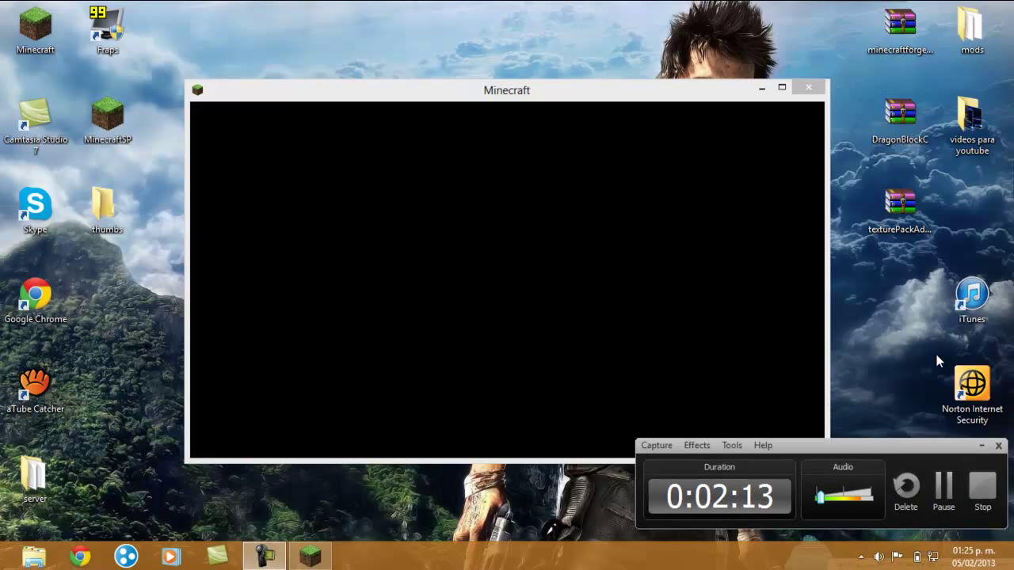
left_click(940, 497)
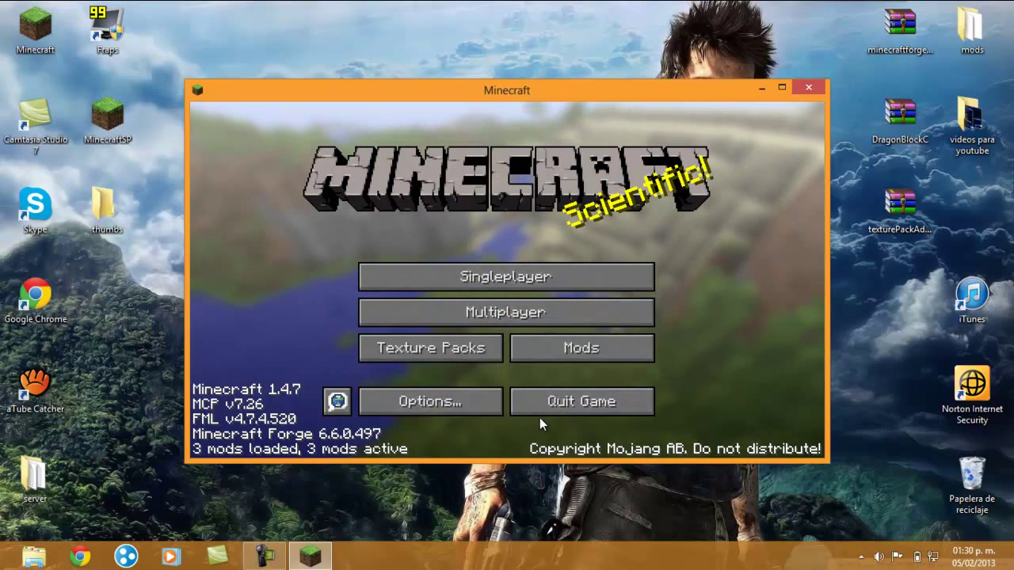
Step: Quit the Minecraft game from its main menu
left_click(554, 401)
left_click_drag(315, 215, 399, 372)
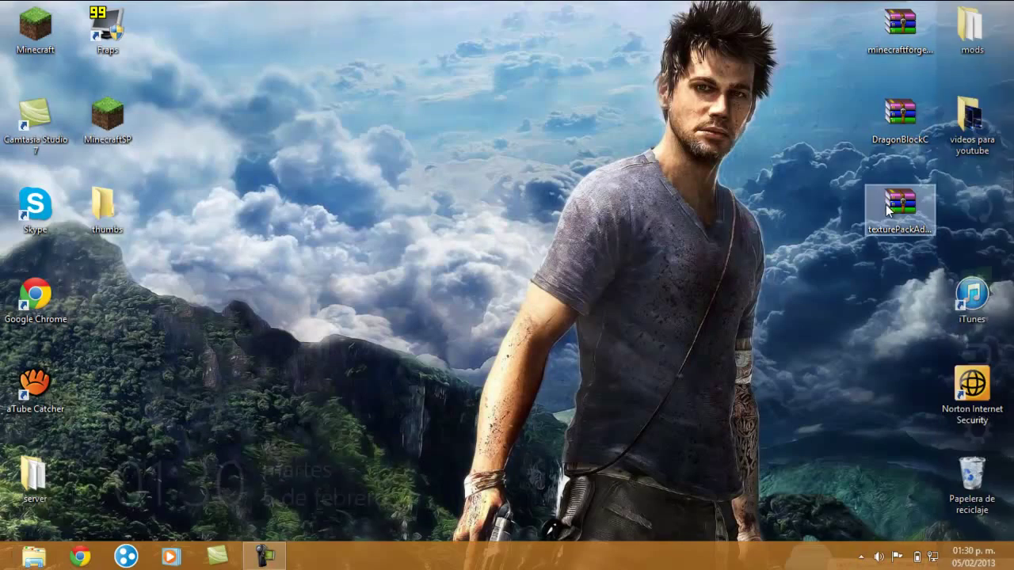
Step: Find "ejecutar" among the apps and bring up the Run dialog again
left_click(970, 140)
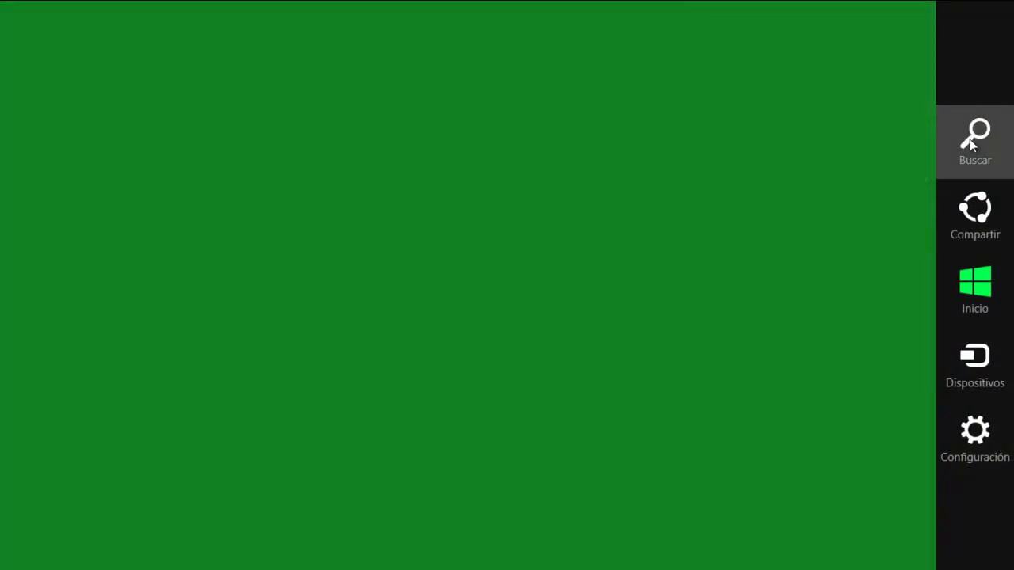
type("ejecutar")
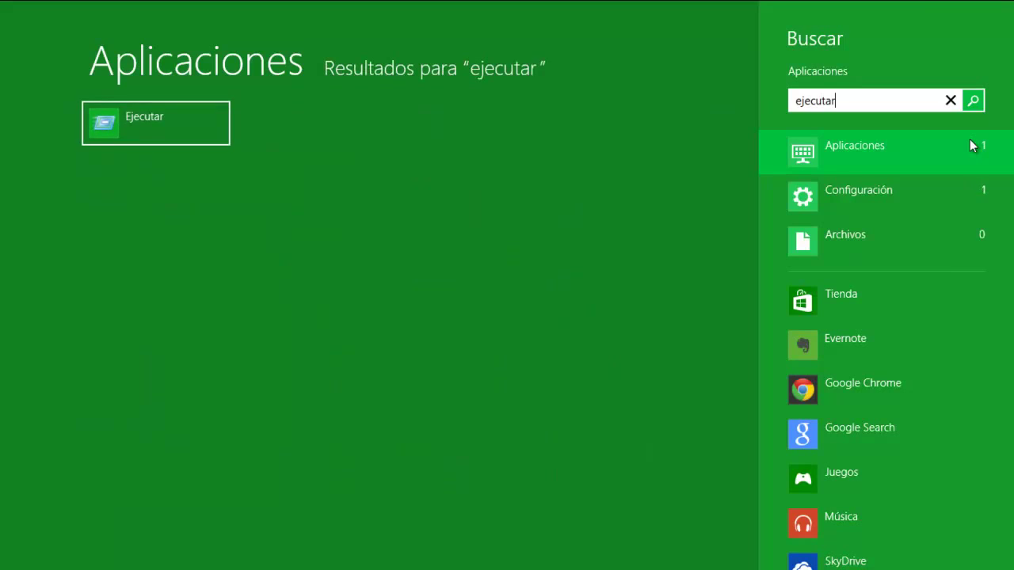
key("Return")
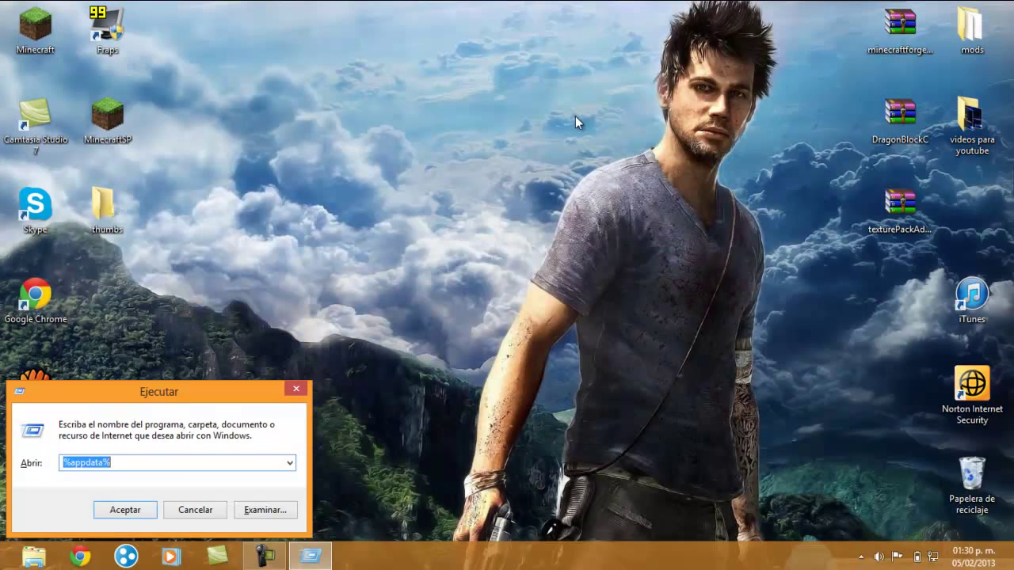
Step: Open the %appdata% location and go into the .minecraft\mods folder
left_click(122, 510)
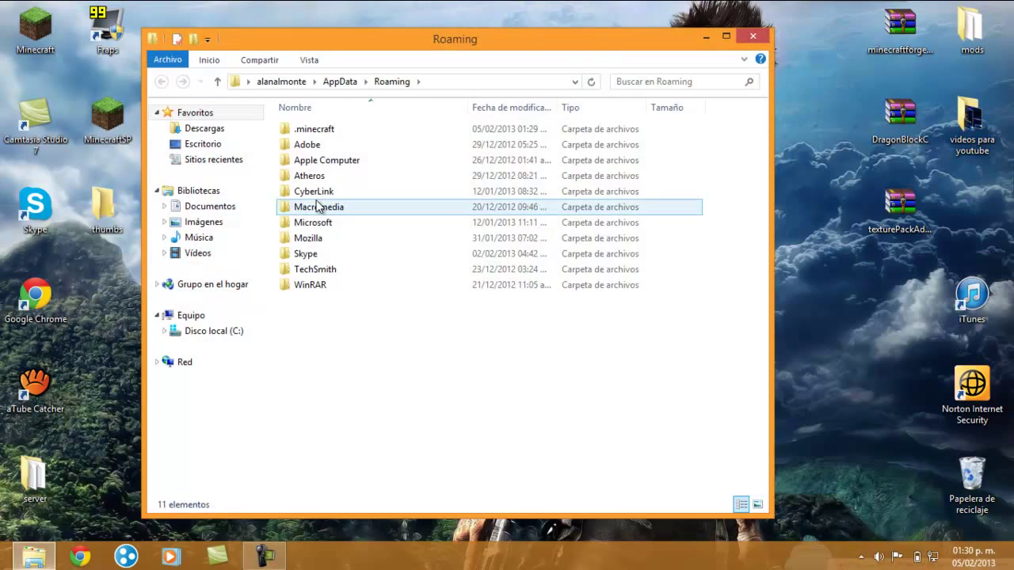
double_click(323, 130)
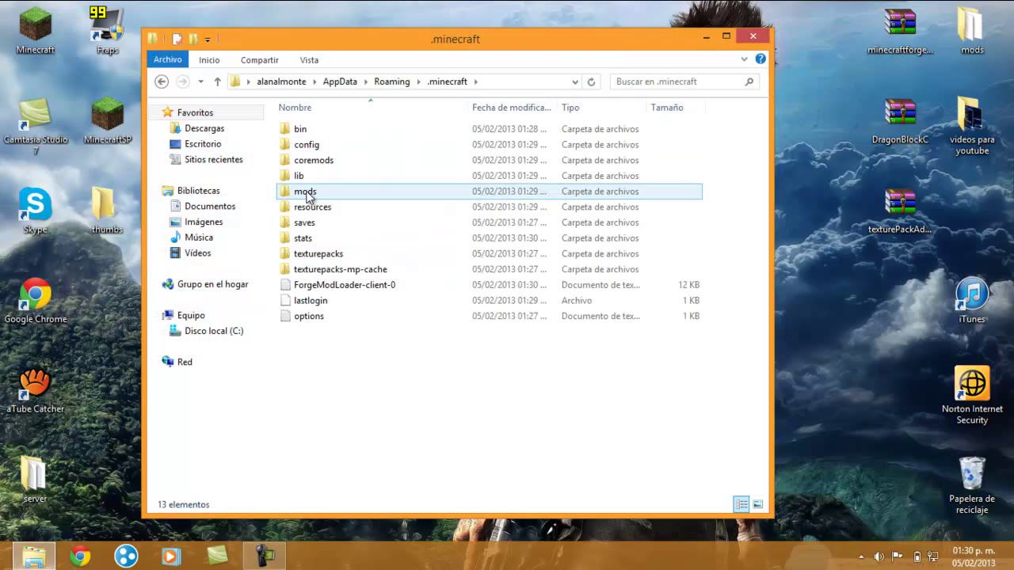
double_click(299, 192)
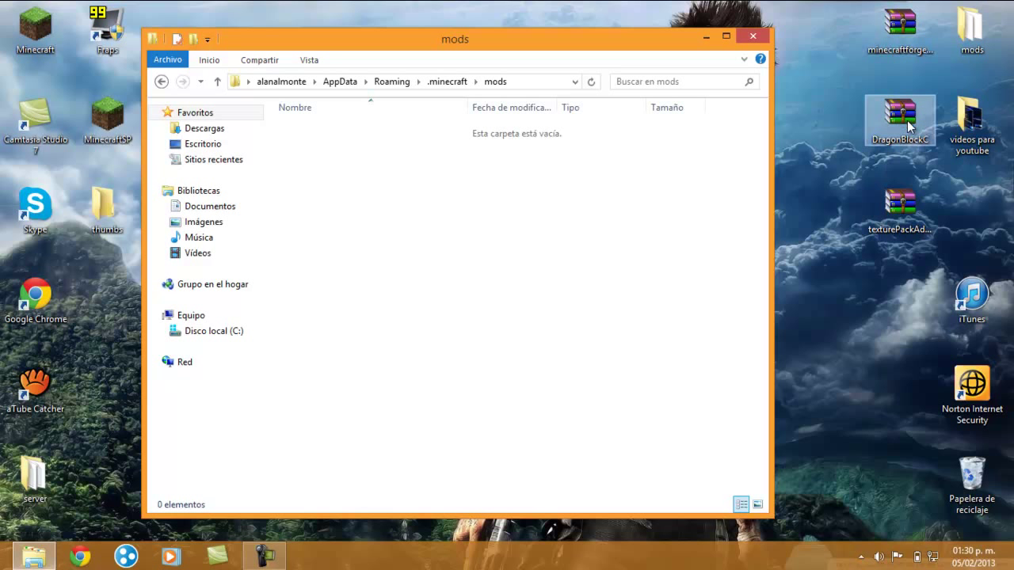
Step: Move the DragonBlockC archive from the desktop into the mods folder and put a copy back in its original desktop spot
left_click_drag(917, 117, 467, 263)
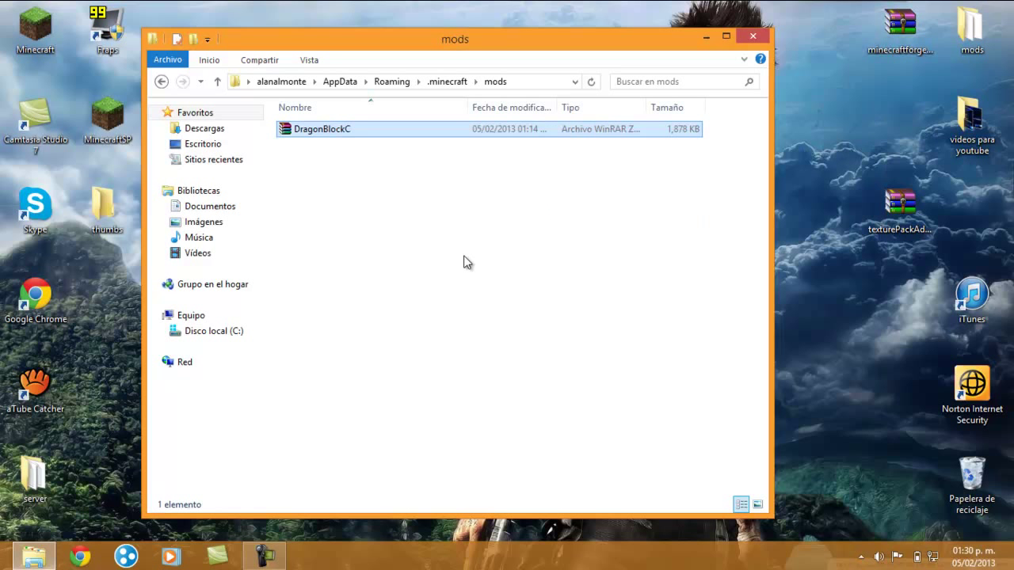
right_click(309, 129)
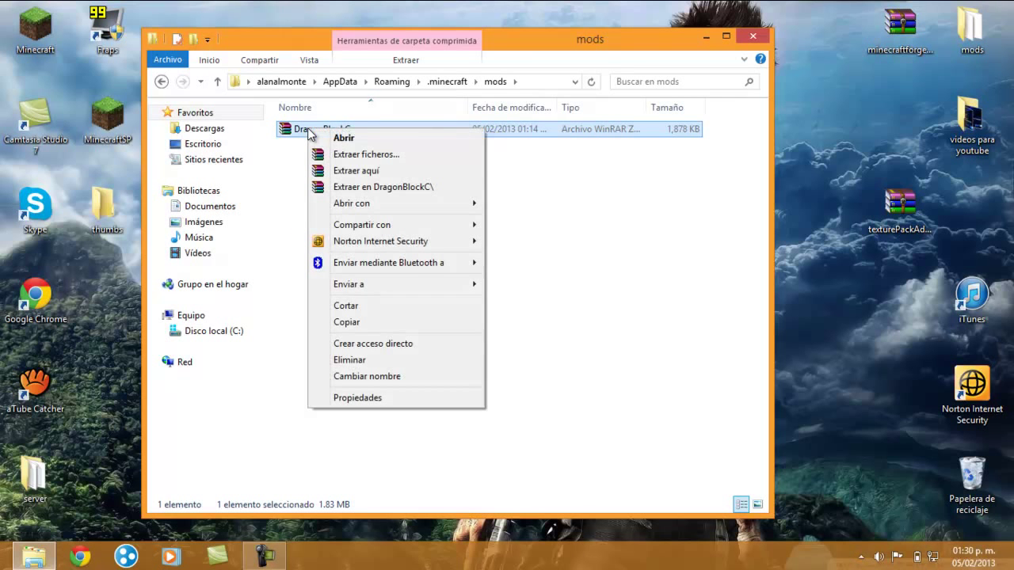
left_click(364, 320)
left_click(897, 123)
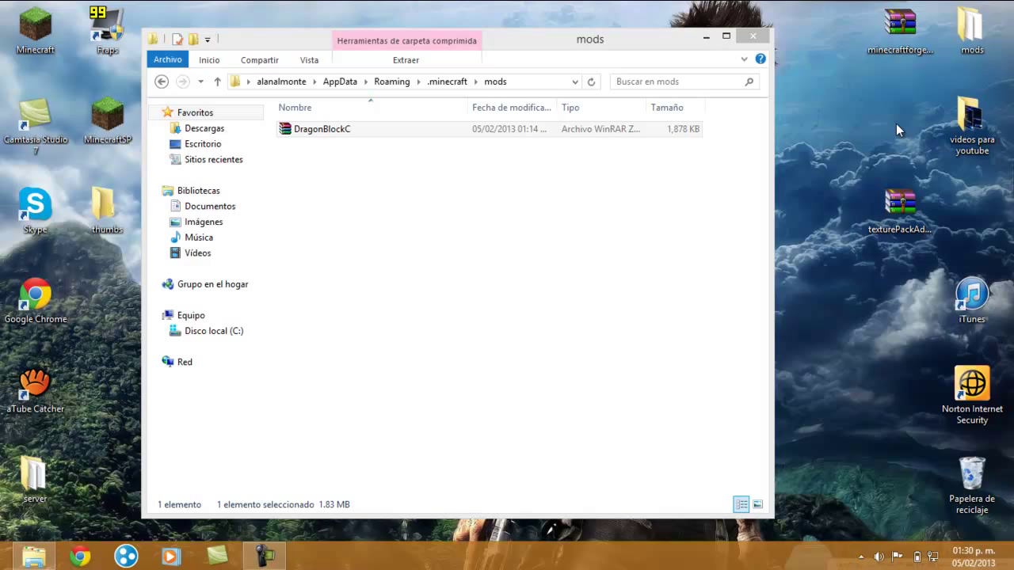
key("ctrl+v")
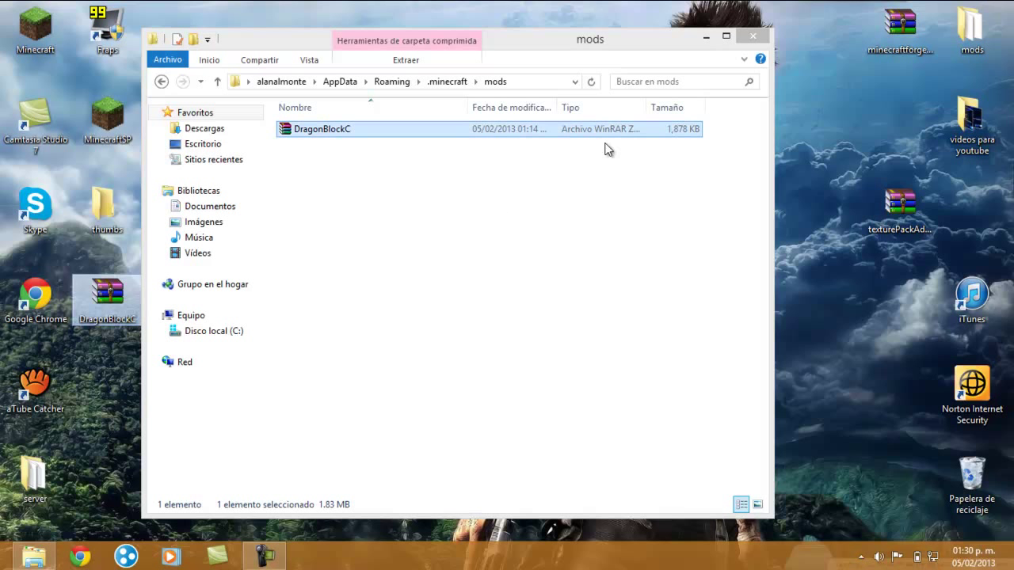
left_click_drag(107, 297, 902, 111)
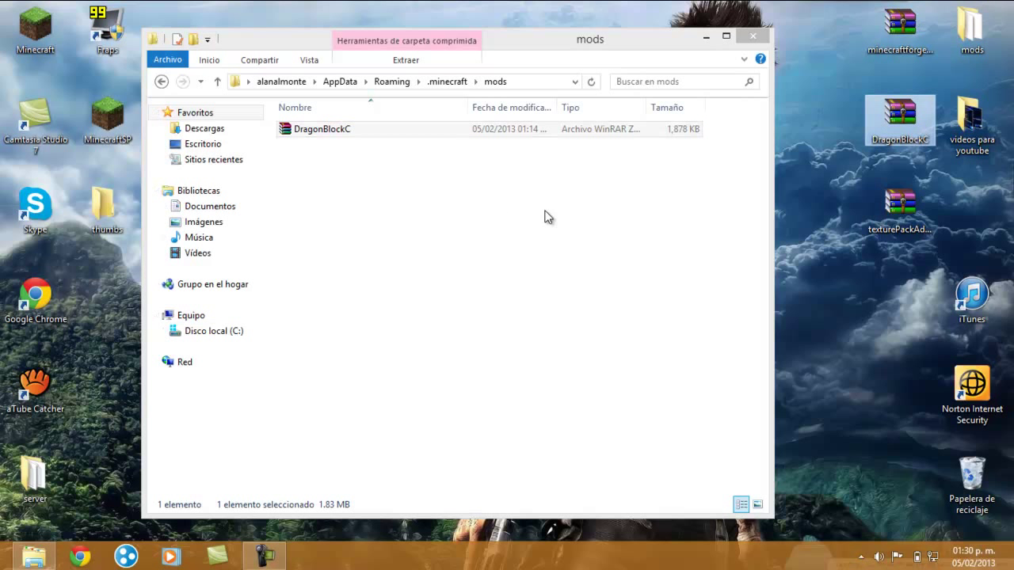
left_click(543, 214)
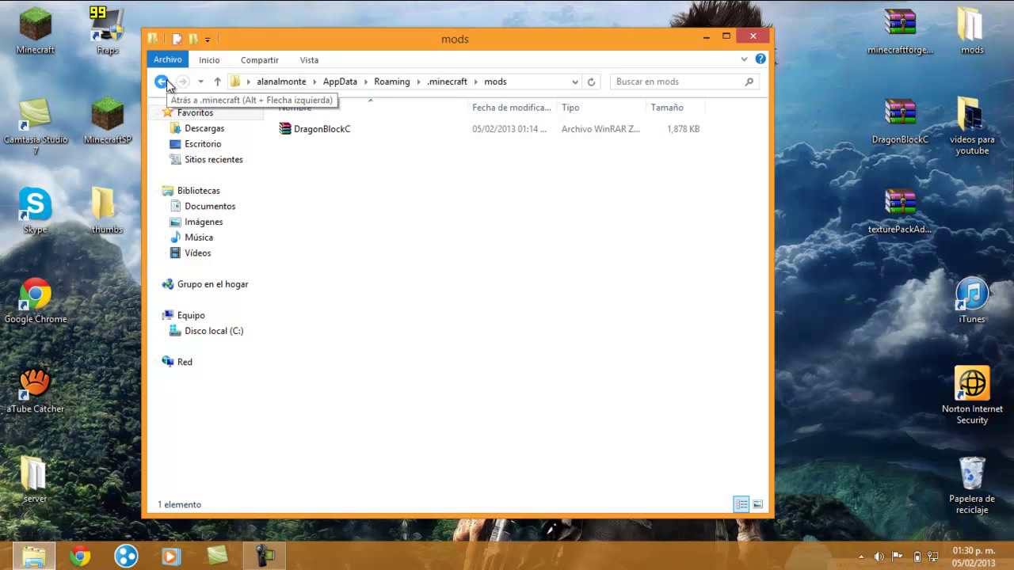
Step: Copy the texturePackAddon archive from the desktop into the .minecraft\texturepacks folder and close the folder window
left_click(165, 81)
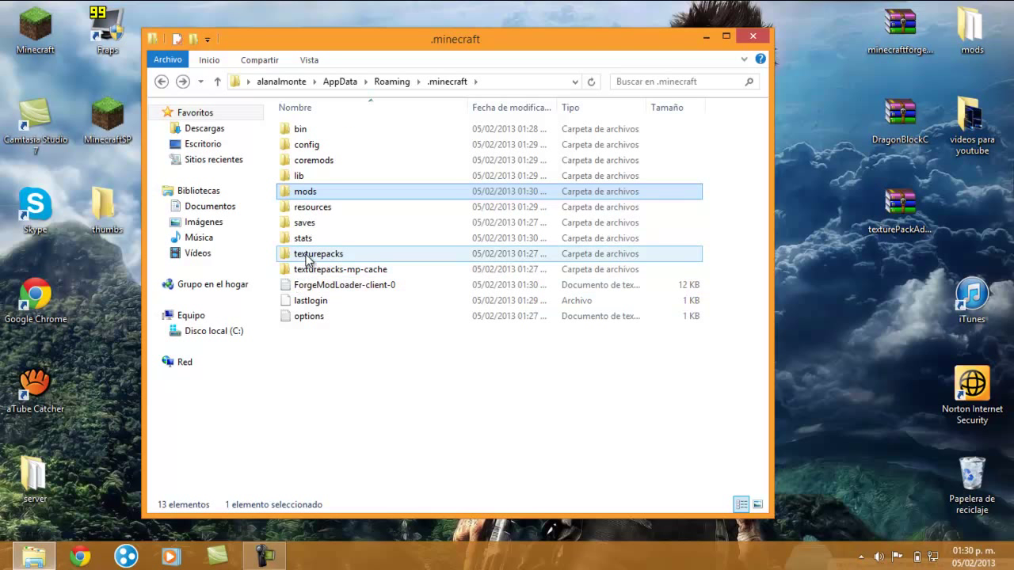
double_click(308, 259)
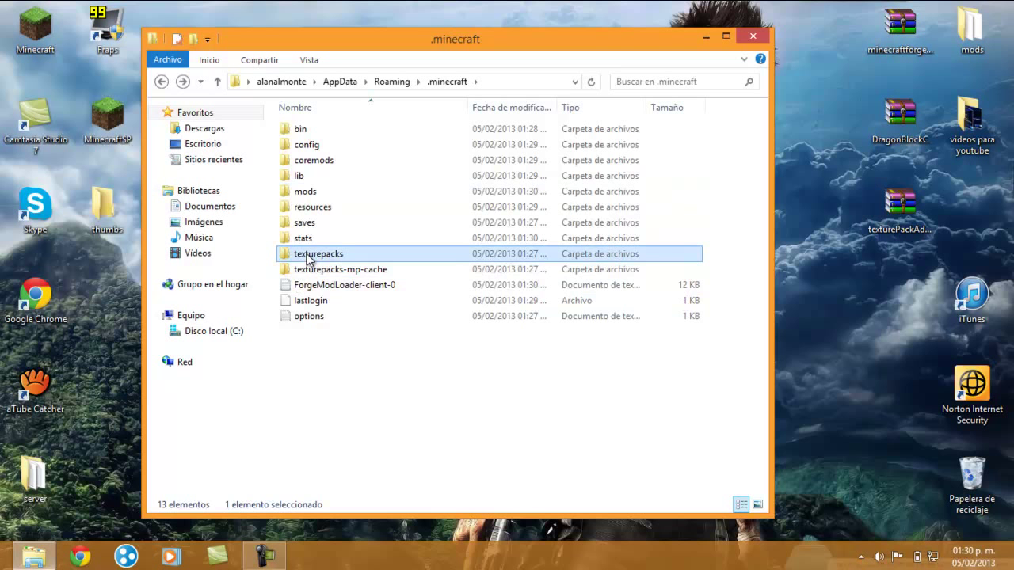
right_click(905, 219)
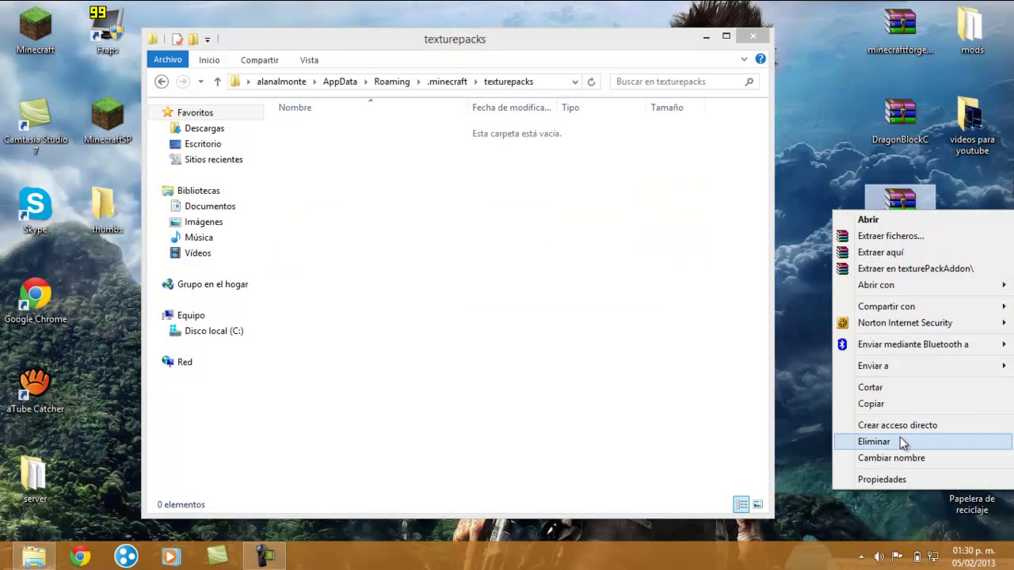
left_click(895, 405)
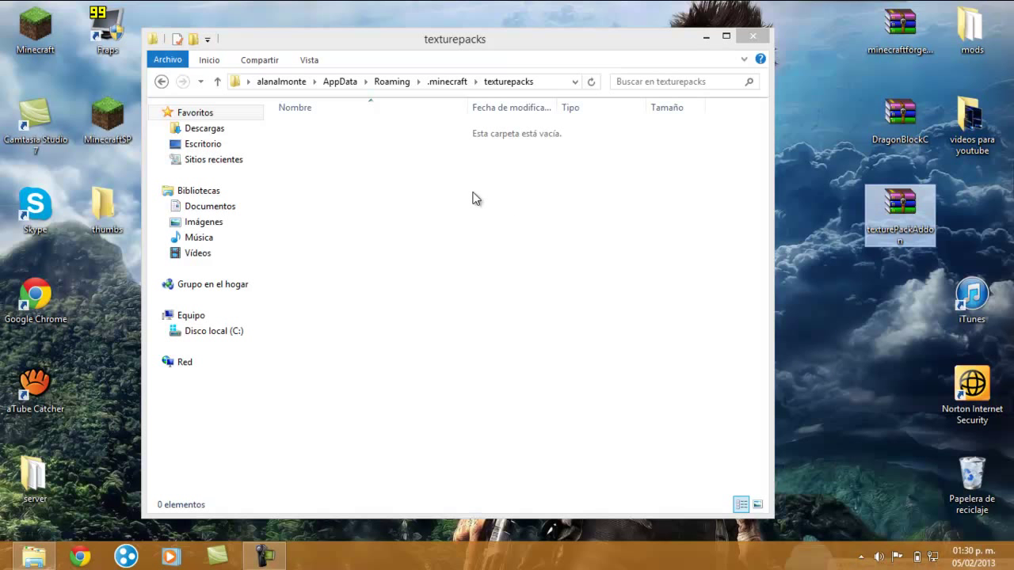
left_click(476, 198)
key("ctrl+v")
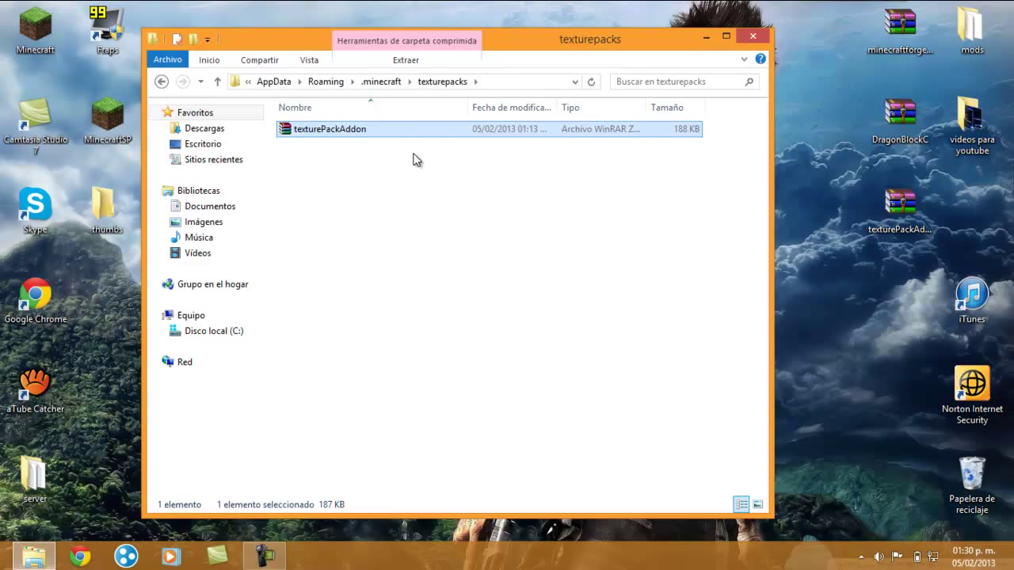
left_click(755, 39)
left_click_drag(371, 144, 370, 262)
left_click(264, 557)
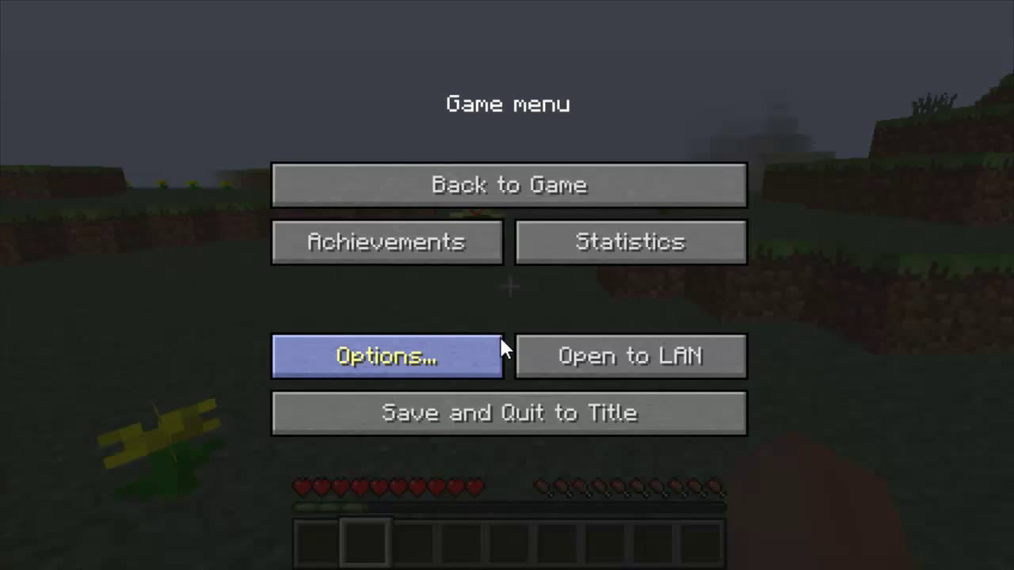
Step: Resume the paused game and attack the striped green creature bare-handed until it is defeated
left_click(485, 185)
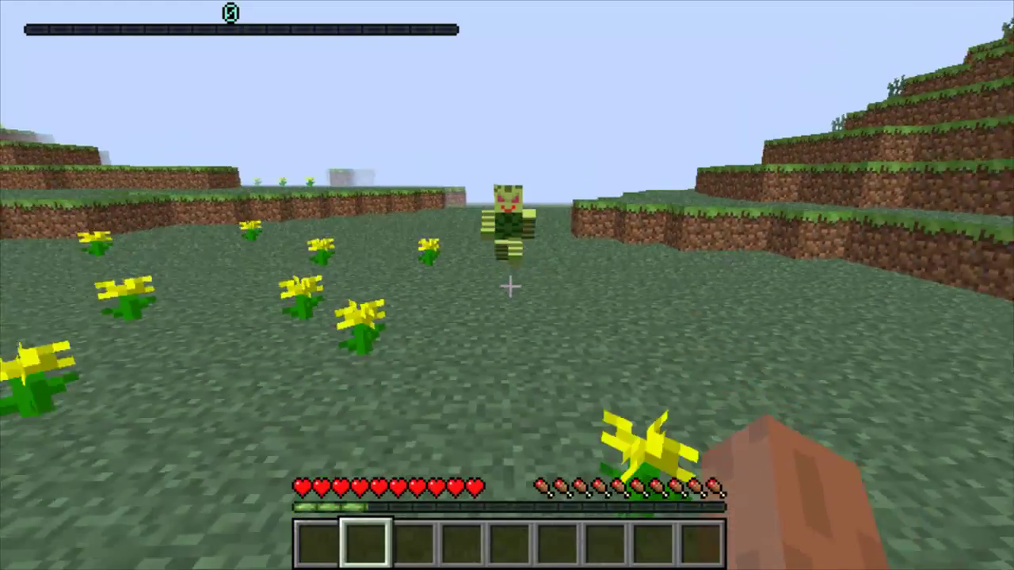
key("s")
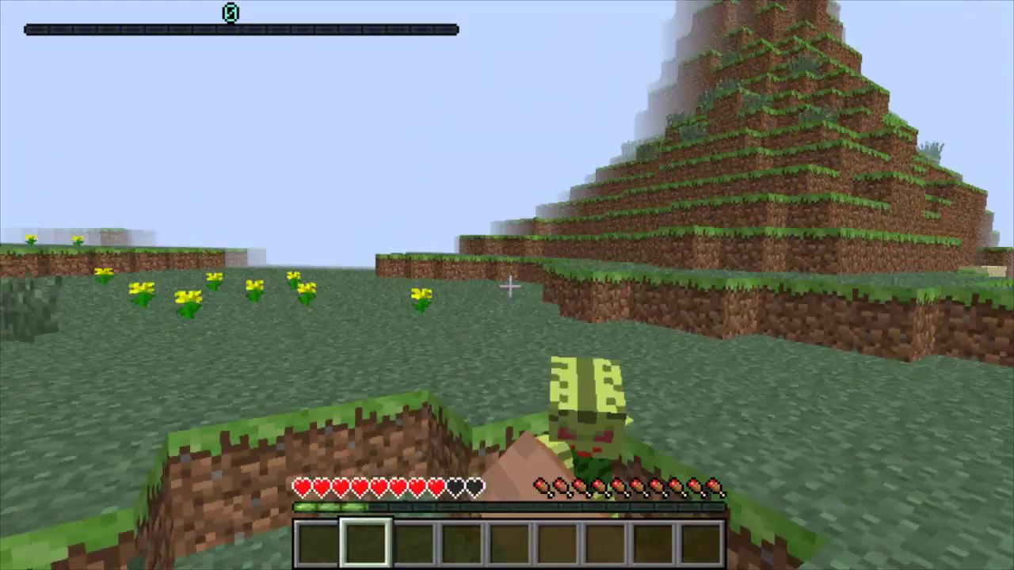
left_click(507, 286)
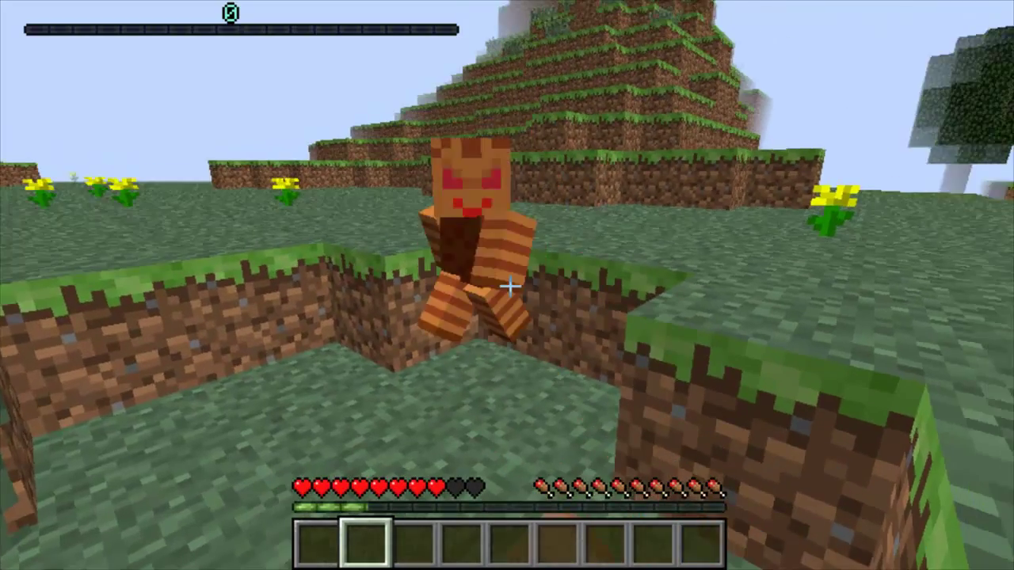
left_click(507, 285)
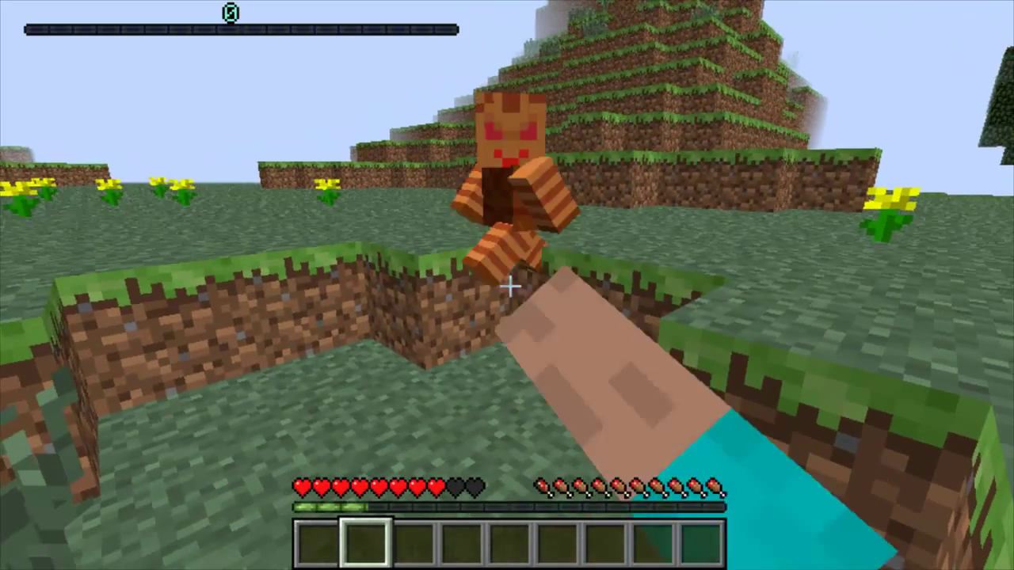
left_click(507, 285)
left_click(507, 285)
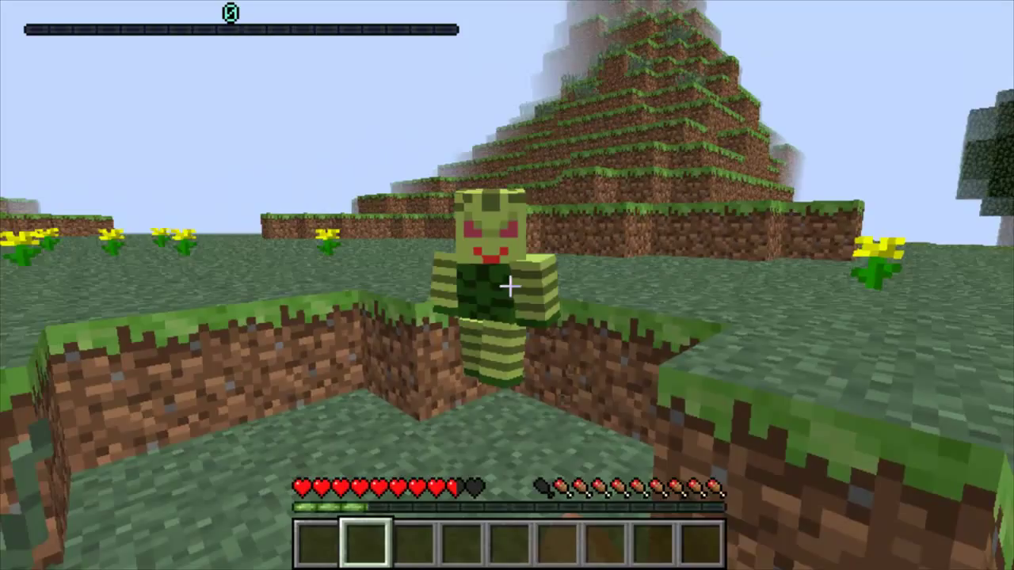
left_click(507, 285)
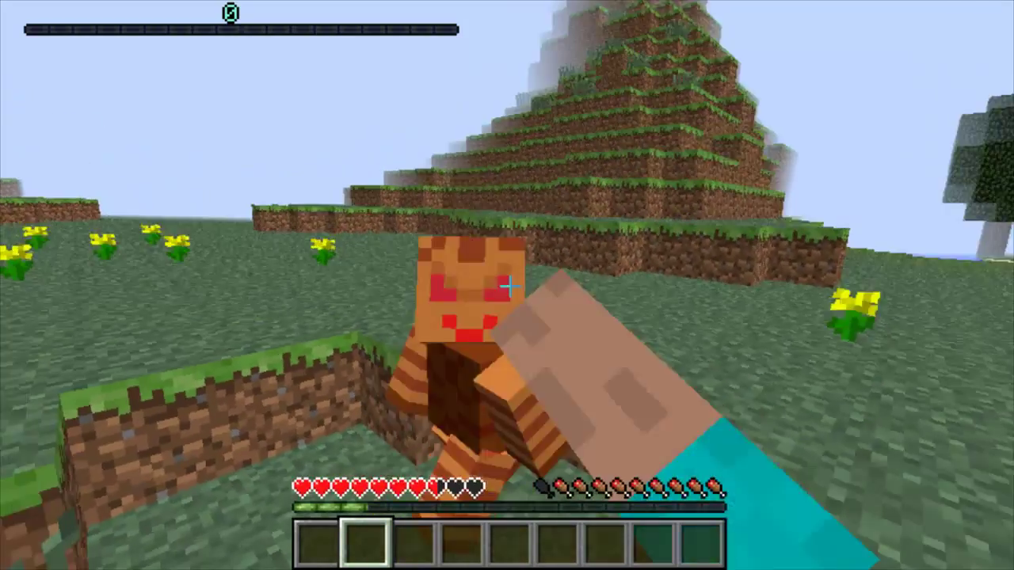
left_click(507, 285)
left_click(507, 285)
left_click(507, 285)
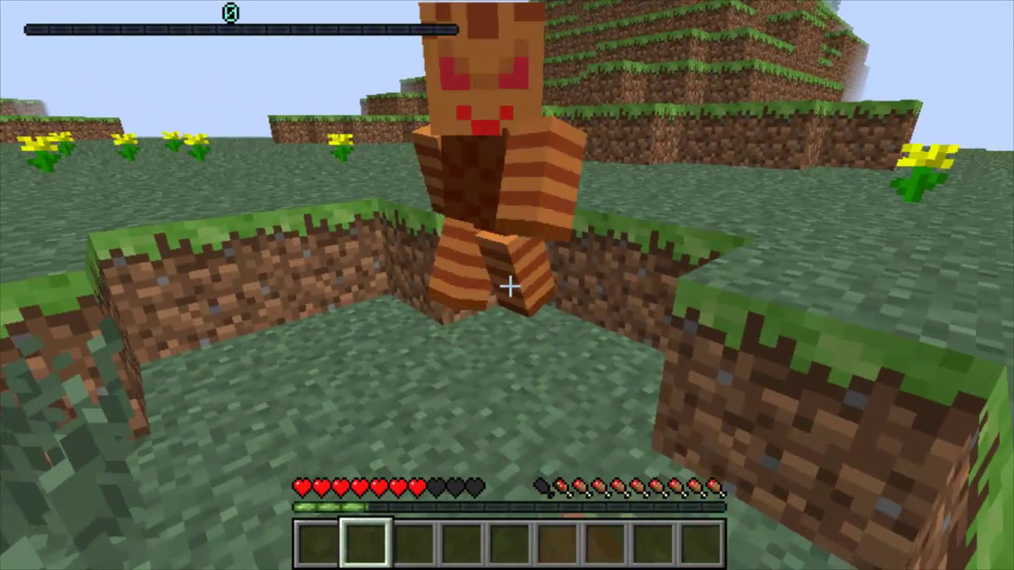
left_click(507, 285)
left_click(507, 285)
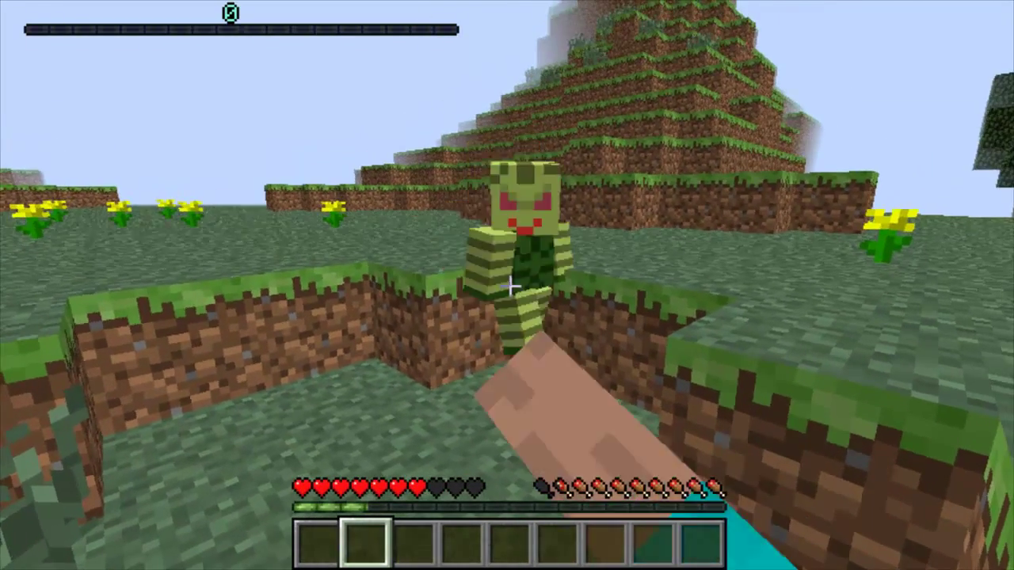
left_click(507, 285)
left_click(507, 285)
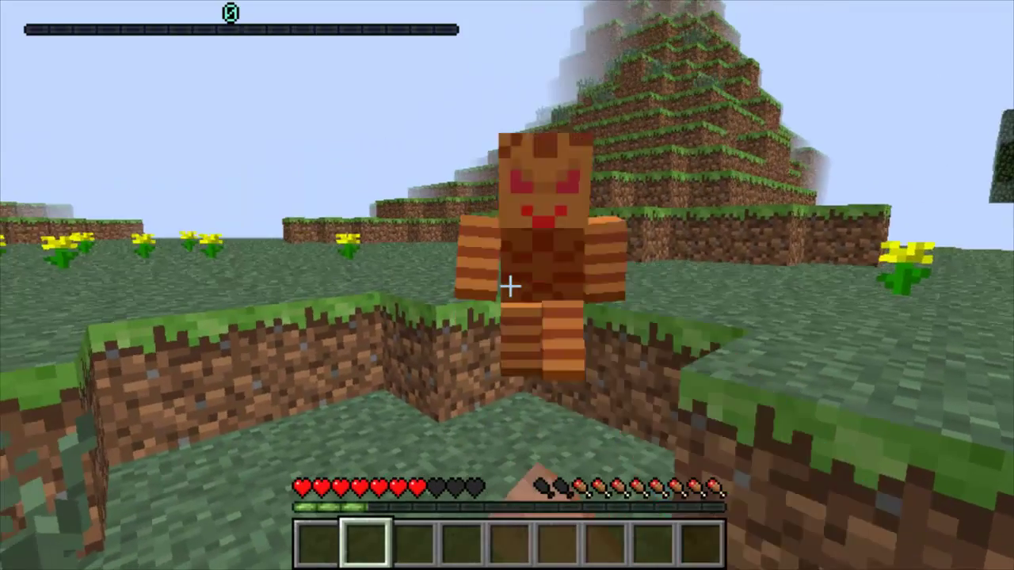
left_click(507, 285)
left_click(508, 285)
left_click(507, 285)
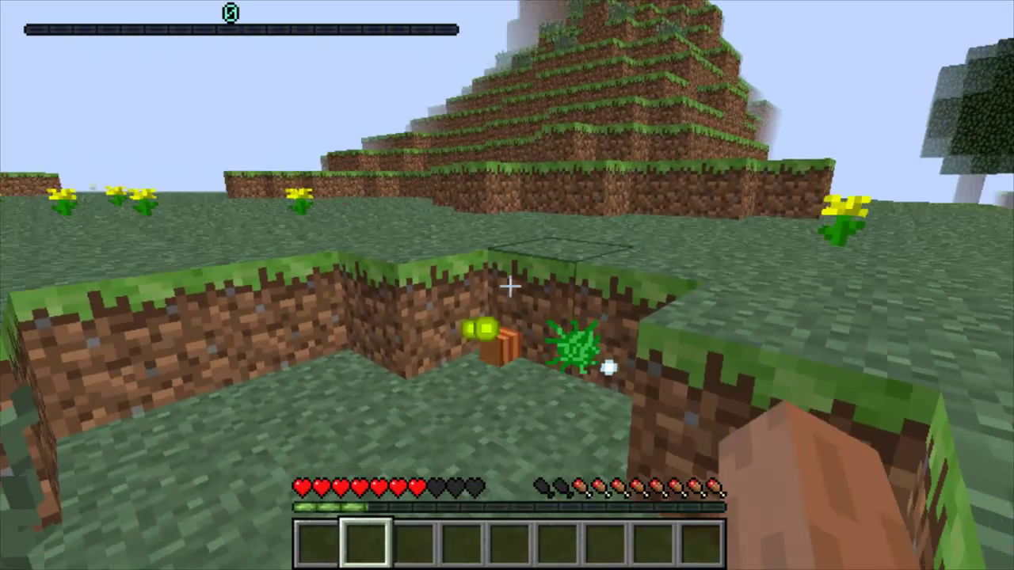
Step: Collect the creature's drops, inspect the Saibai Leftover in the inventory, and return to the game
key("w")
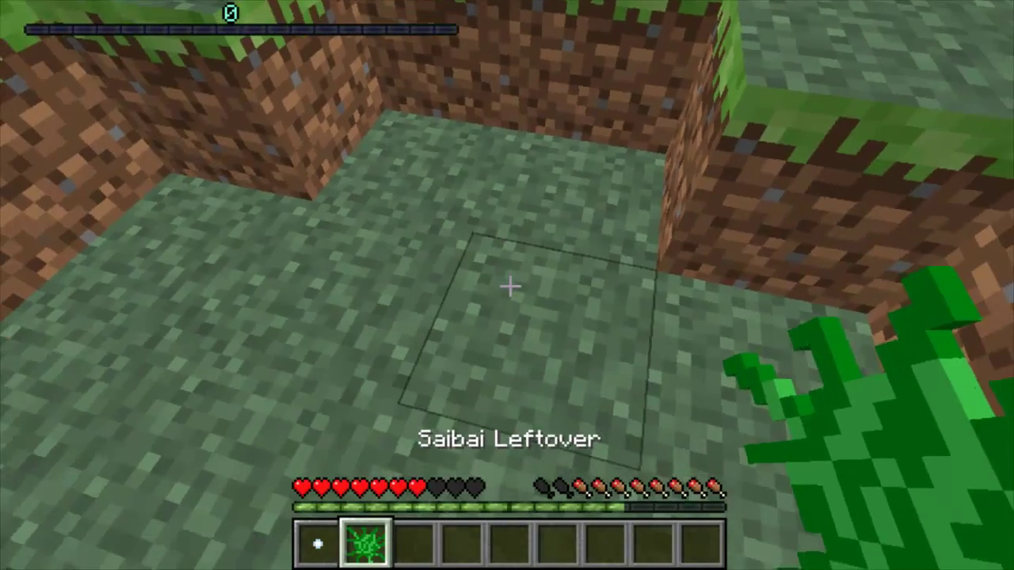
key("e")
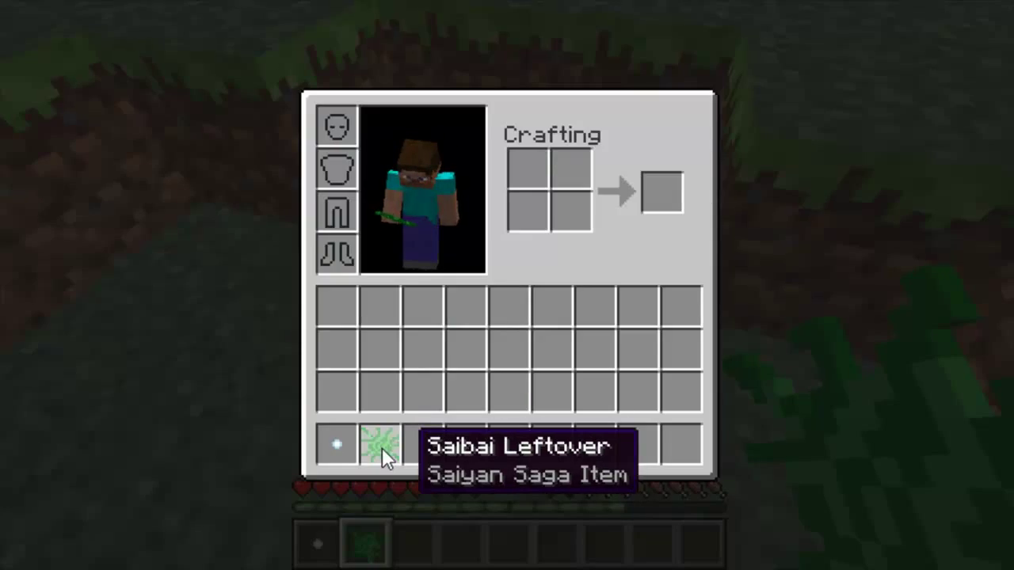
key("e")
key("w")
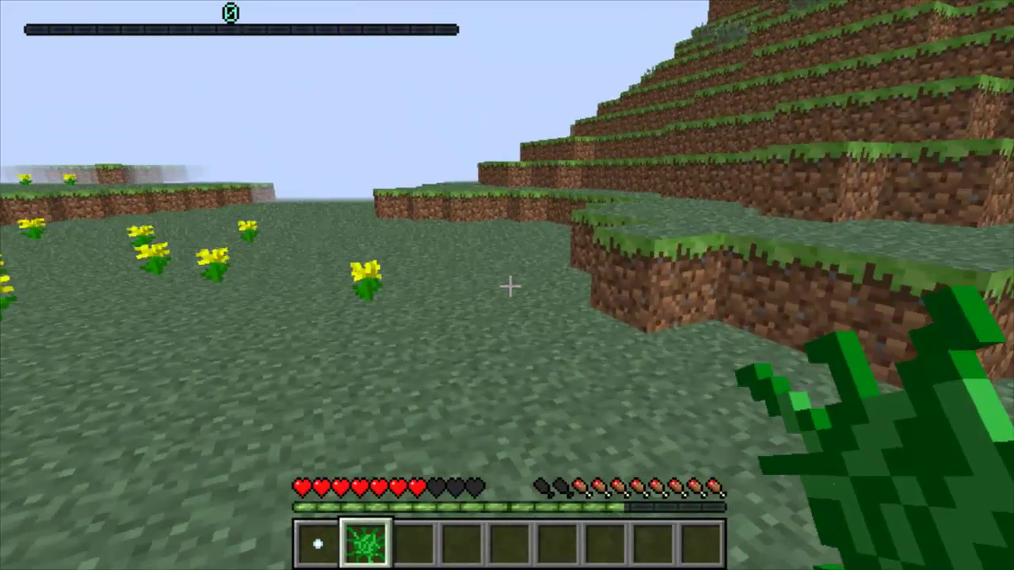
Step: Select the empty third hotbar slot and switch to creative mode with the command /gamemode 1
key("3")
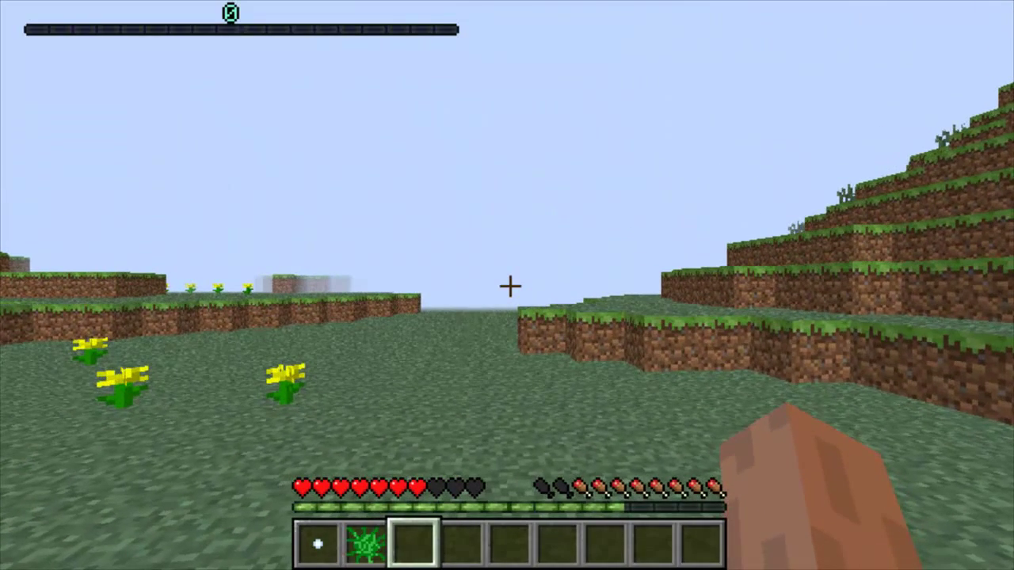
key("t")
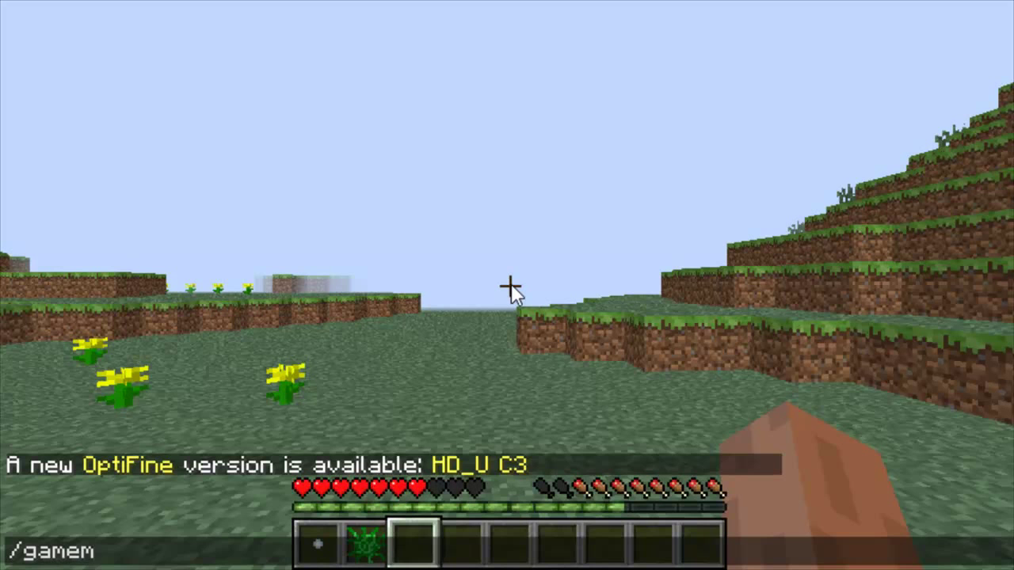
type("/gamemode ")
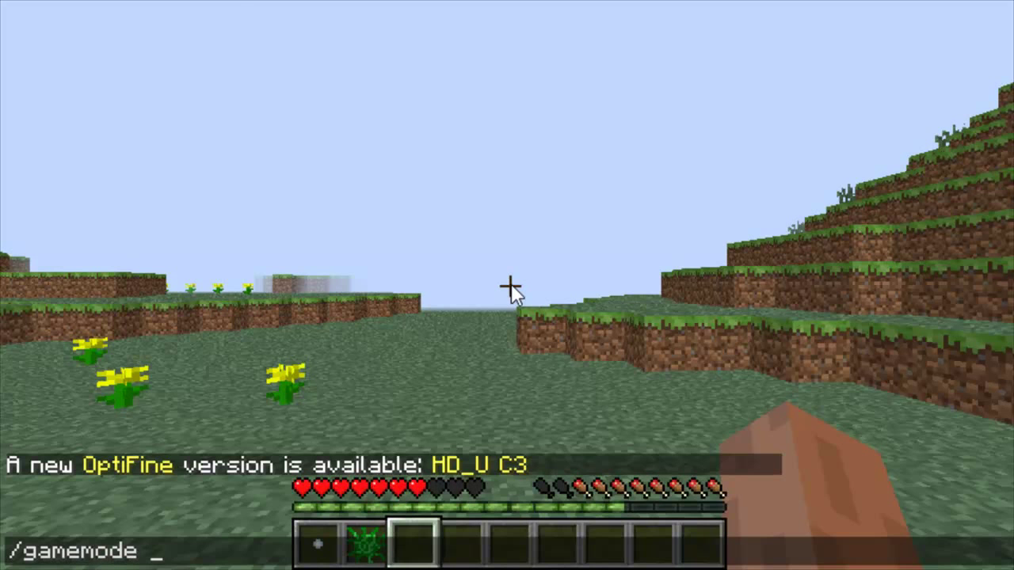
type("1")
key("Return")
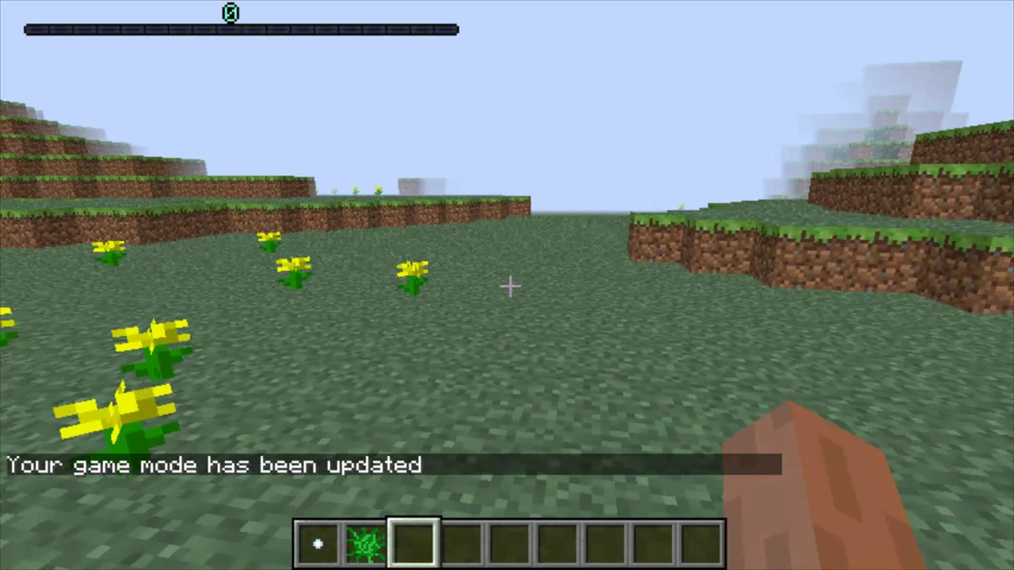
Step: Bring up the Dragon Block C item category on page 2 of the creative inventory
key("e")
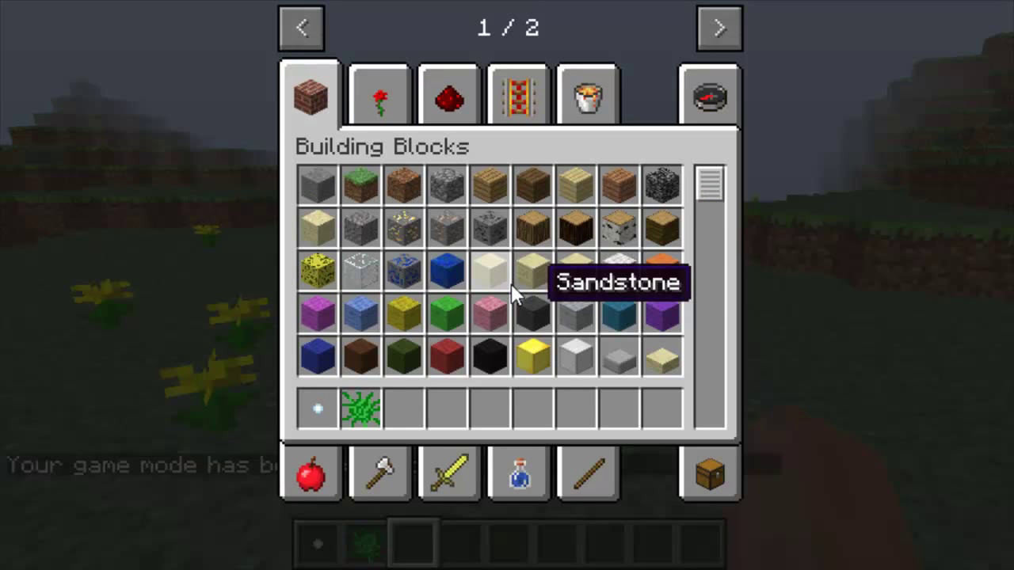
left_click(718, 30)
left_click(319, 75)
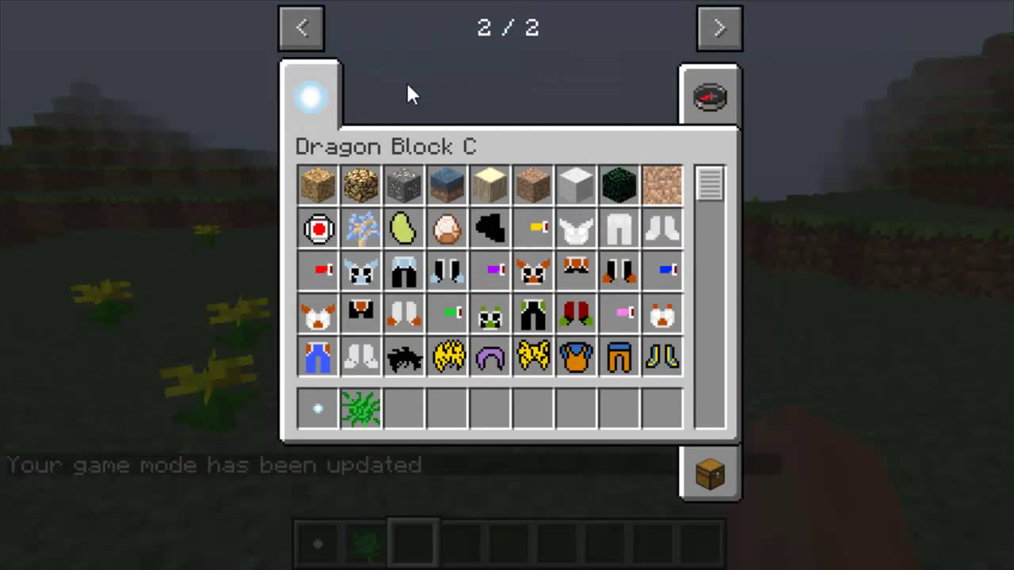
Step: Place Dirty Stone, Dirty Cobblestone and the grey ore block beside them into the third, fourth and fifth hotbar slots
left_click(307, 178)
left_click(398, 400)
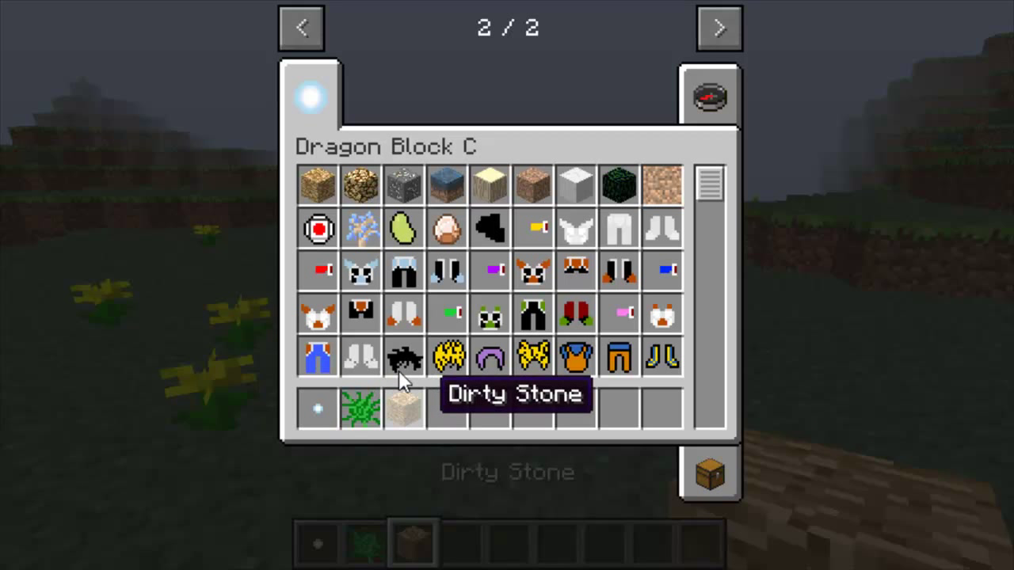
left_click(359, 189)
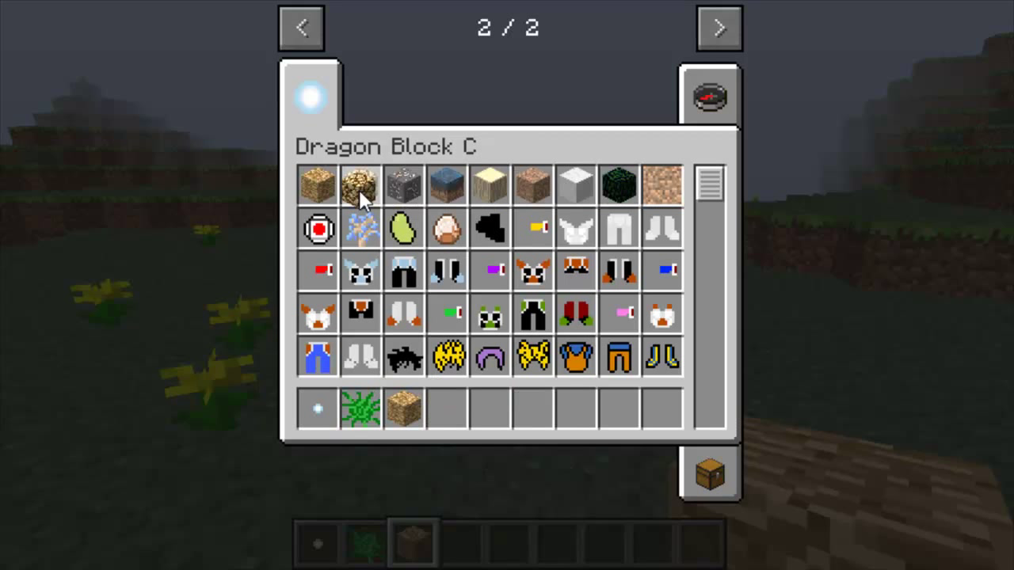
left_click(448, 407)
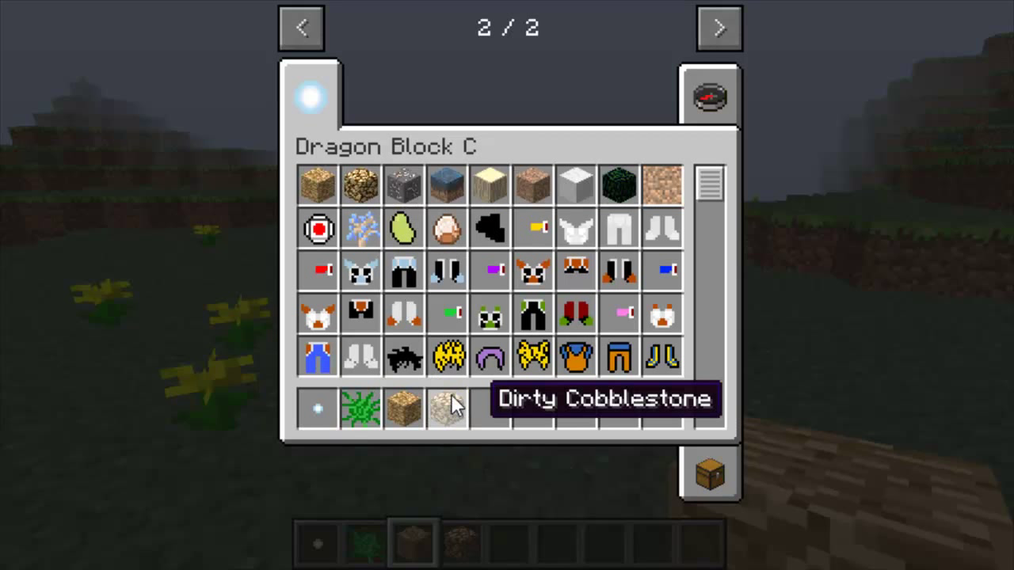
left_click(408, 181)
left_click(499, 403)
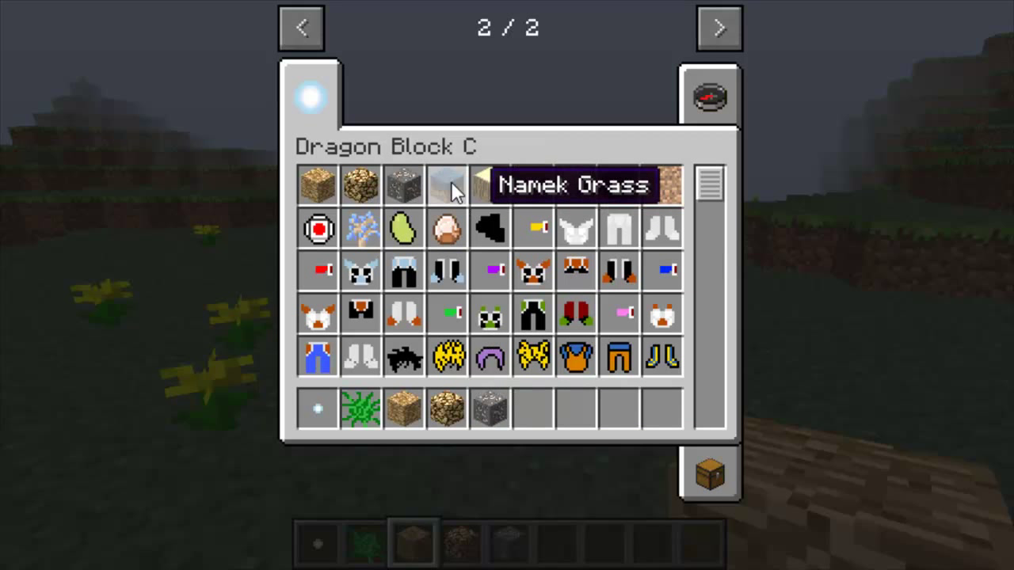
Step: Place Namek Grass, the pale log block, Lighter Dirt and the white block into hotbar slots six to nine and return to the game
left_click(451, 180)
left_click(544, 410)
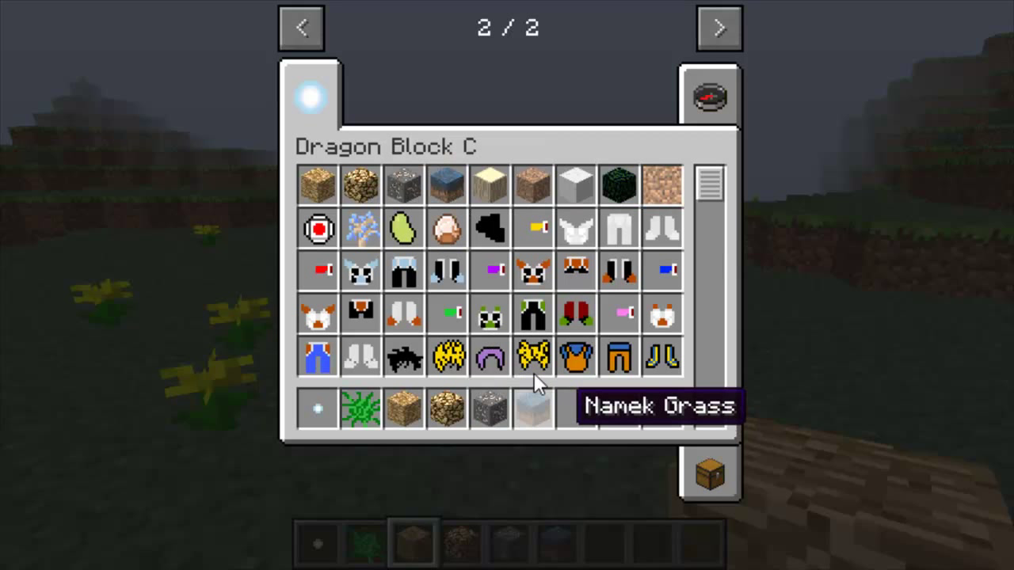
left_click(497, 185)
left_click(578, 412)
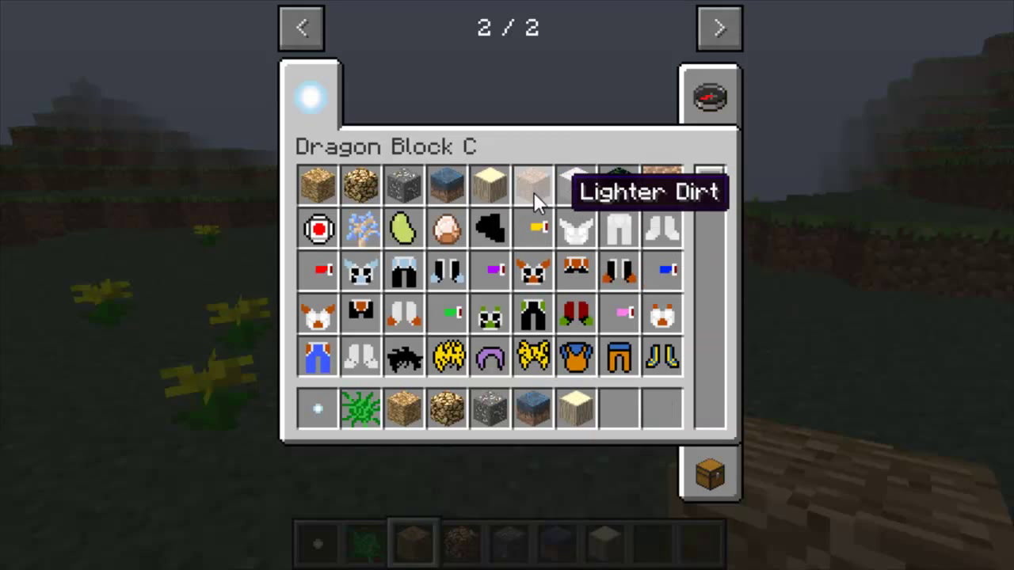
left_click(534, 183)
left_click(617, 397)
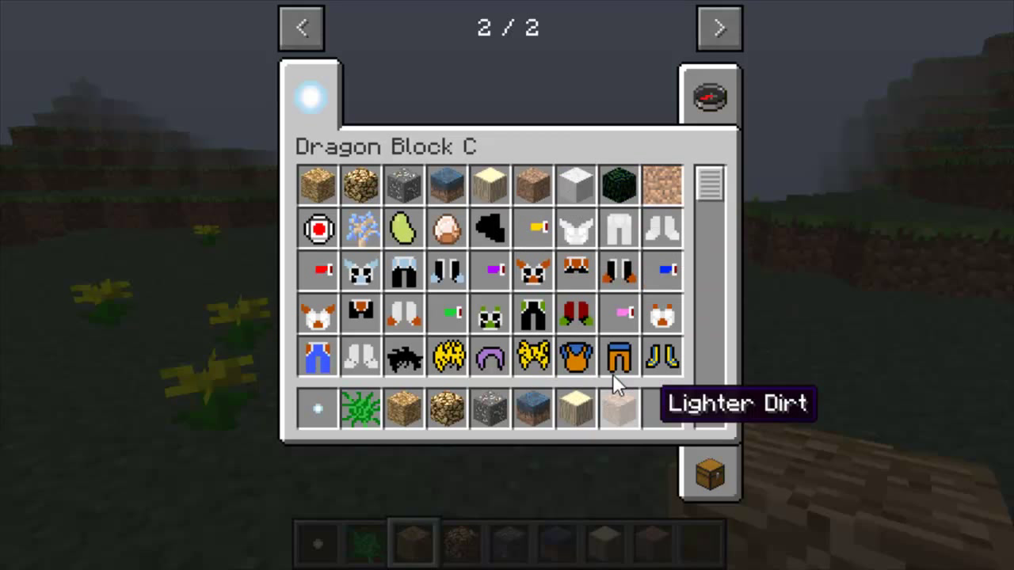
left_click(588, 180)
left_click(674, 399)
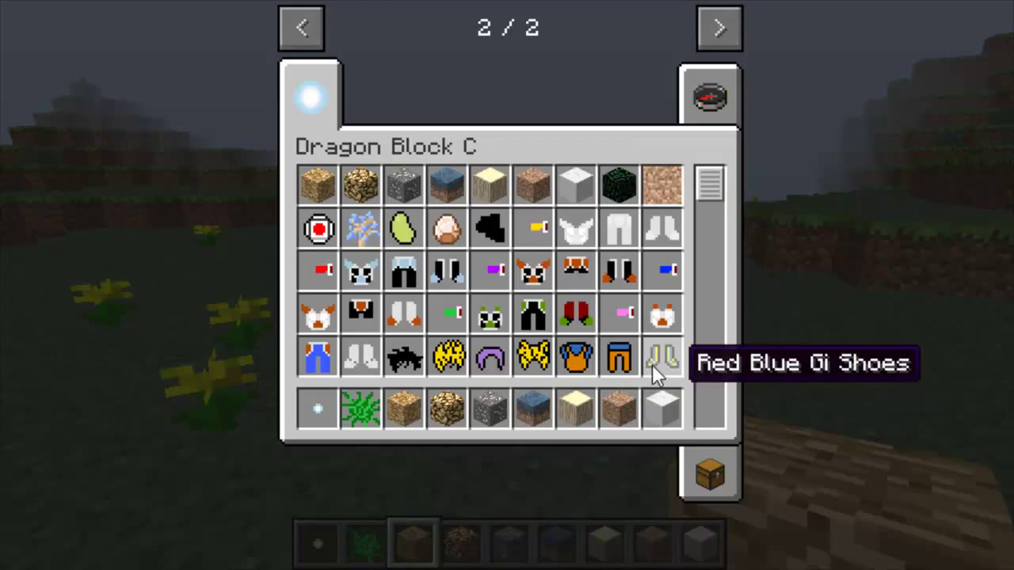
key("e")
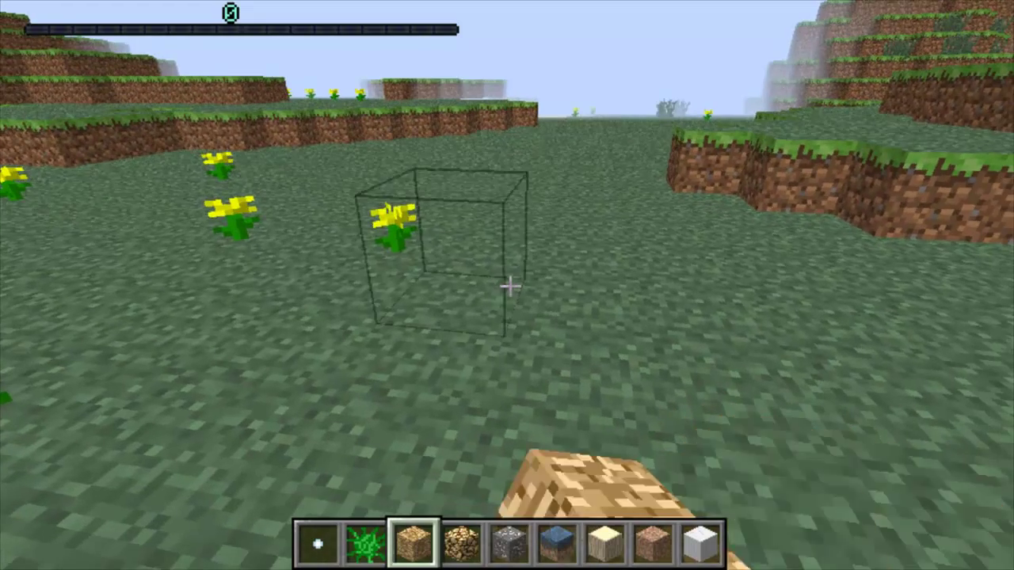
Step: Place one block each of Dirty Stone, Dirty Cobblestone and Warenai Ore side by side in a row on the grass
right_click(507, 285)
scroll(507, 285, "down", 1)
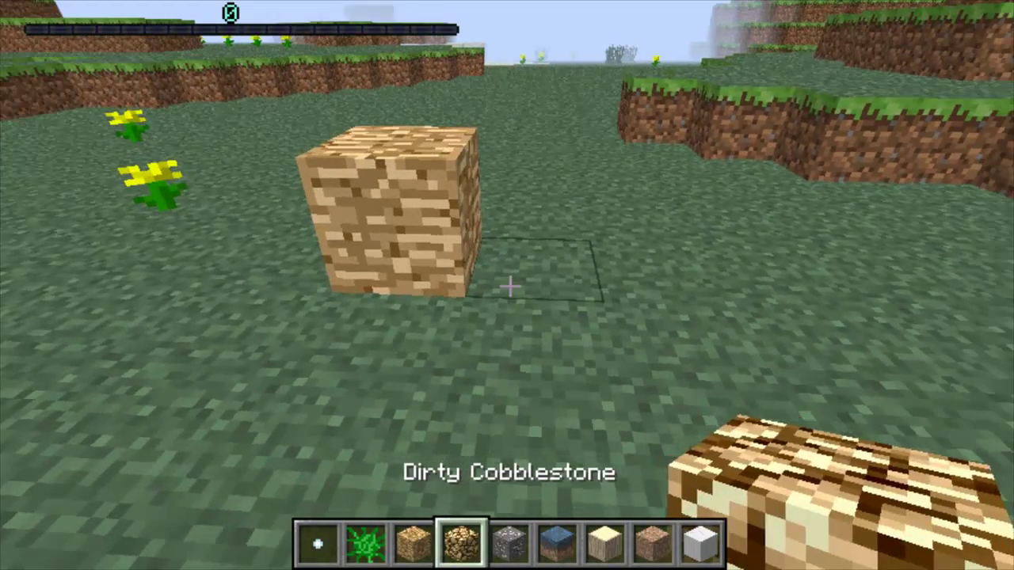
right_click(507, 285)
scroll(507, 285, "down", 1)
right_click(507, 285)
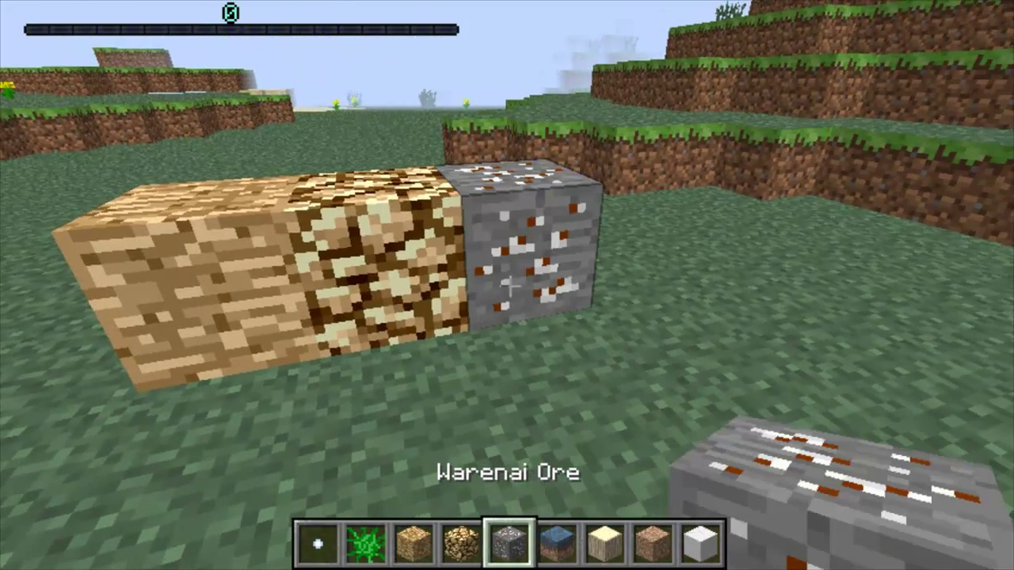
Step: Select the Namek Grass block in the hotbar and aim at the ground beside the Warenai Ore
scroll(508, 285, "down", 1)
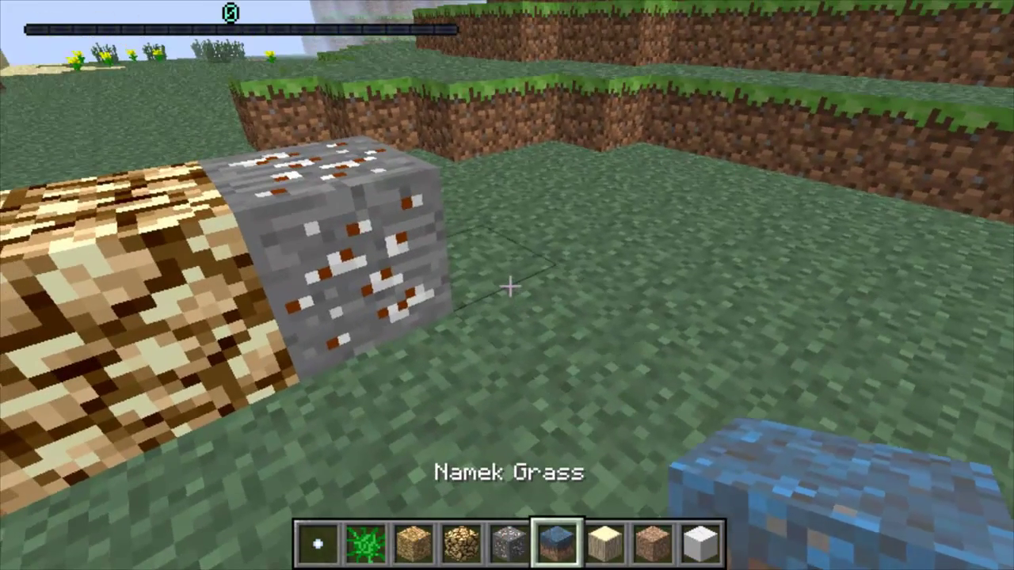